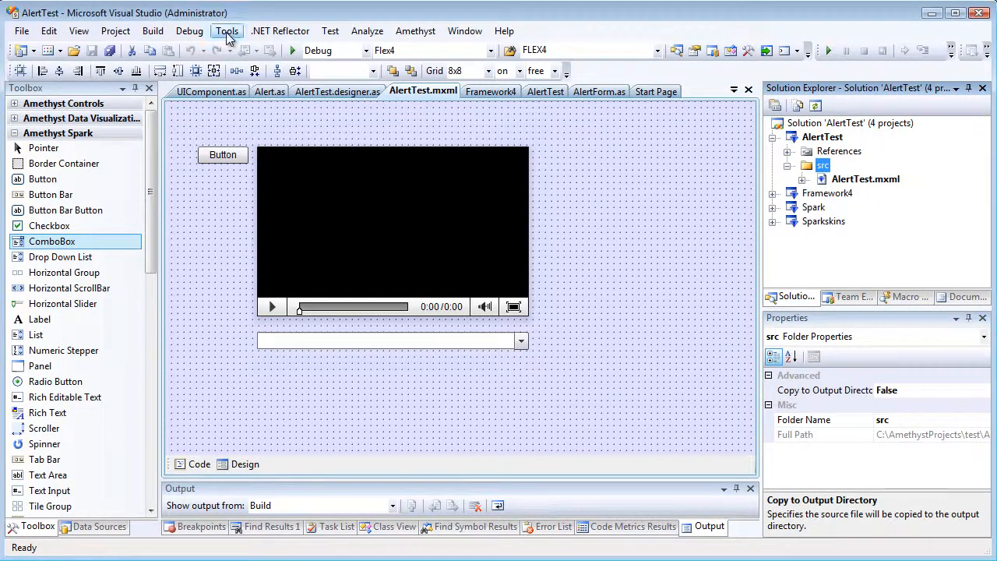
# Open the Fonts and Colors options and examine the text editor's ActionScript (AS) display items.
pyautogui.click(227, 35)
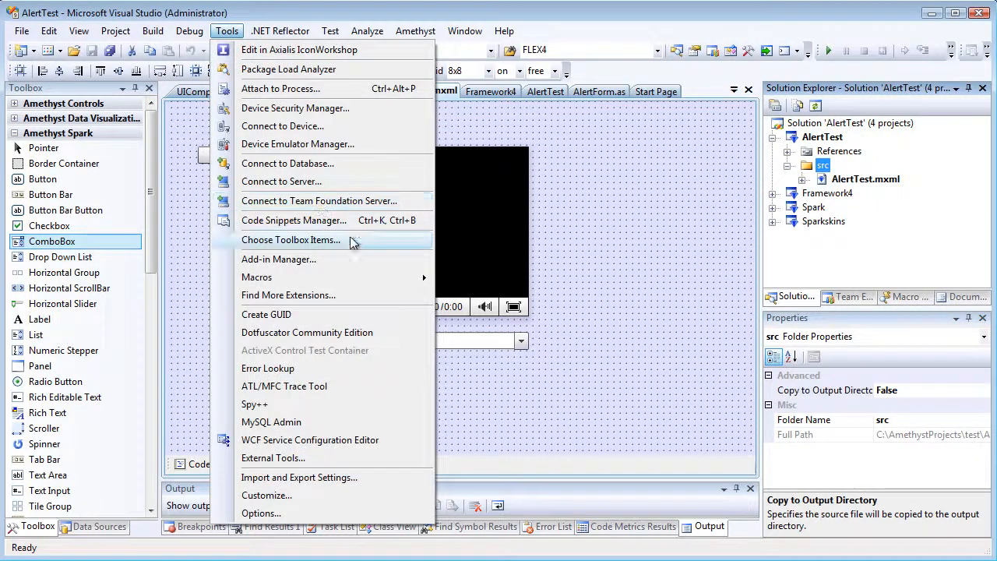
pyautogui.click(340, 514)
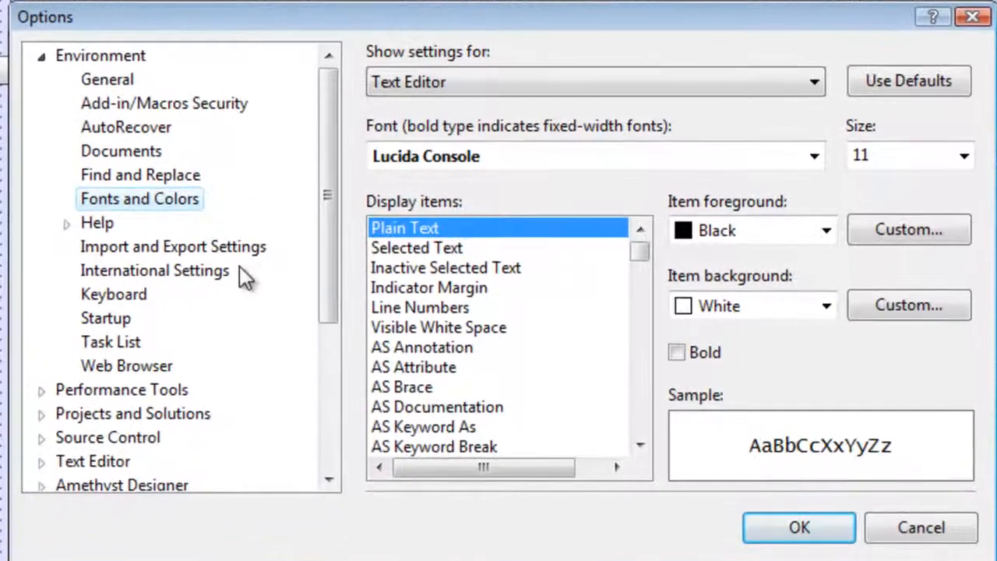
pyautogui.click(401, 354)
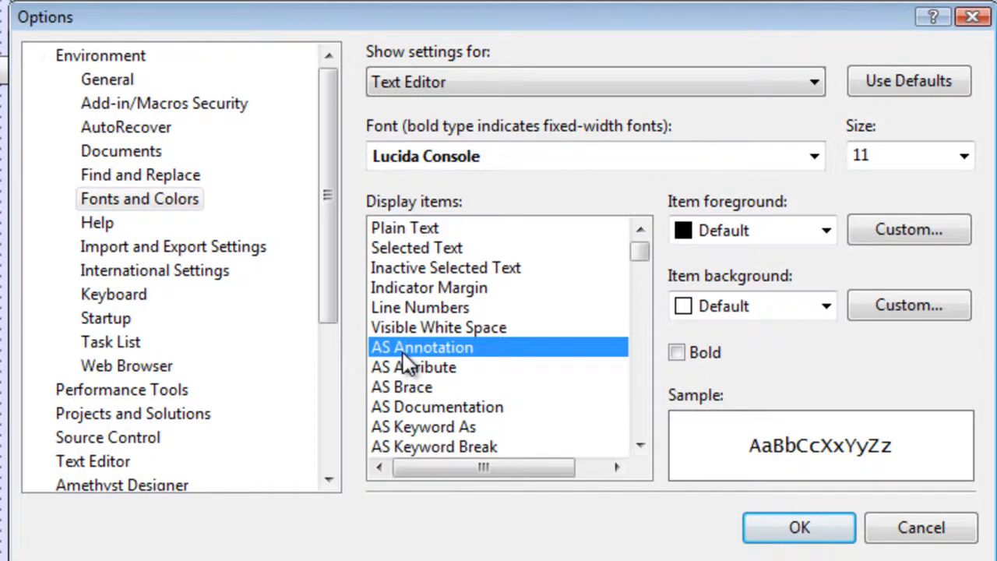
pyautogui.click(404, 361)
pyautogui.press('Down')
pyautogui.press('Down')
pyautogui.press('Down')
pyautogui.press('Down')
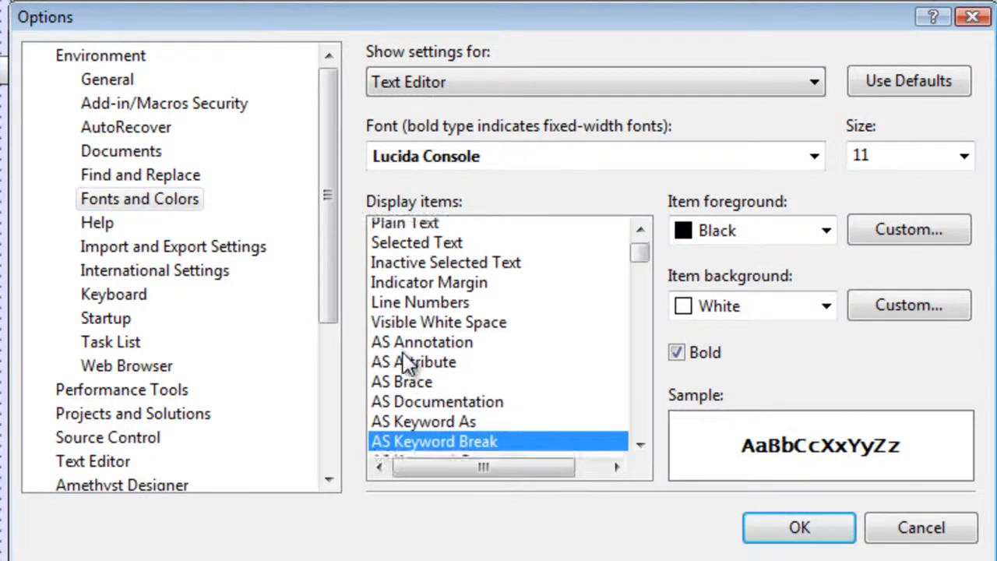
pyautogui.press('Down')
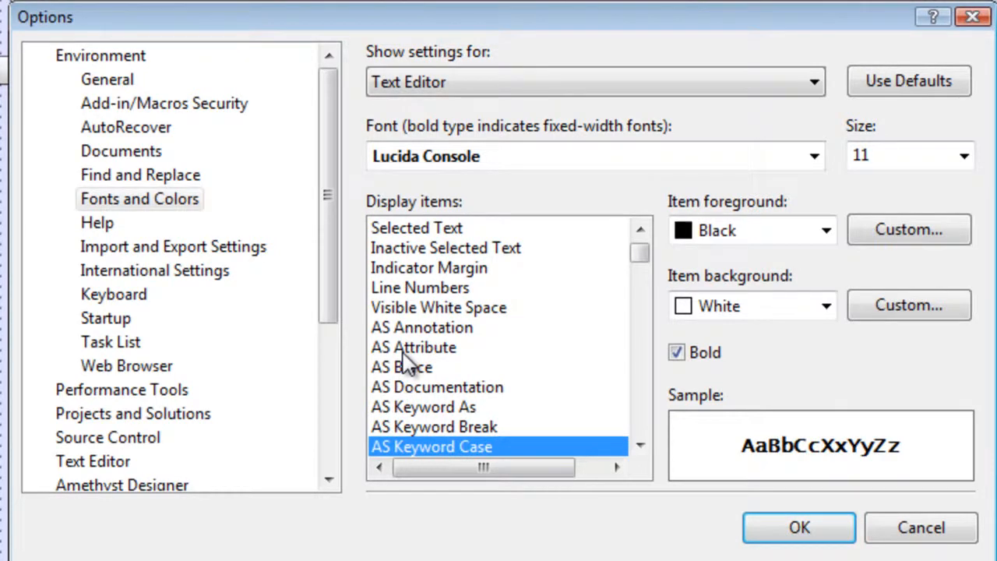
# Review the text editor's MXML display items and the font and color settings for the Amethyst Console.
pyautogui.press('m')
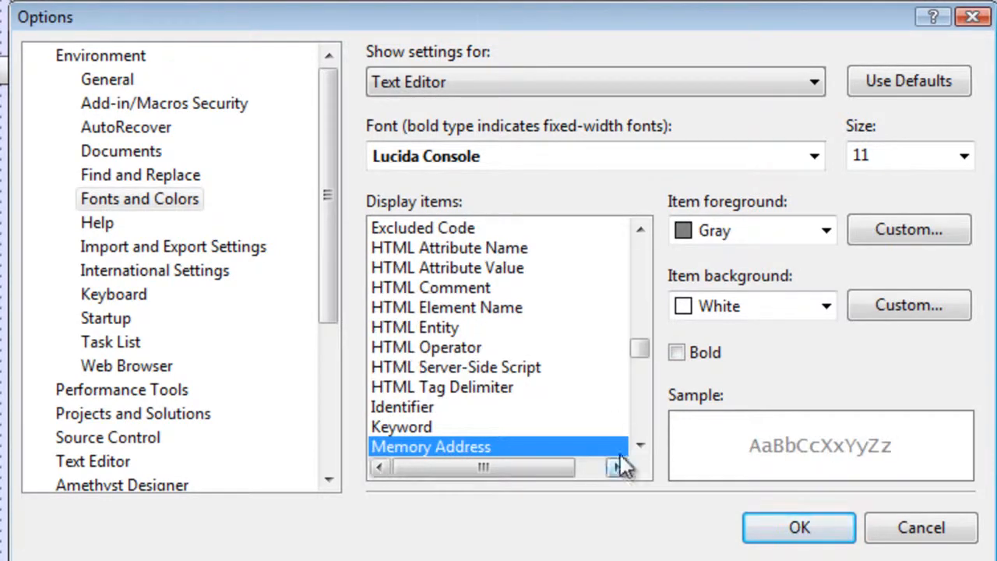
pyautogui.click(639, 446)
pyautogui.click(638, 448)
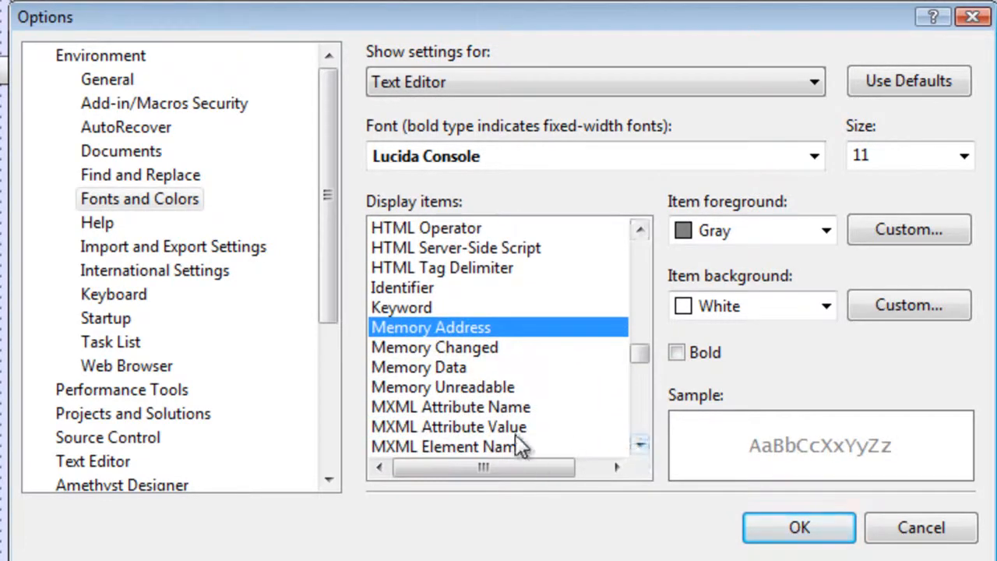
pyautogui.click(516, 430)
pyautogui.click(517, 443)
pyautogui.press('Down')
pyautogui.press('Down')
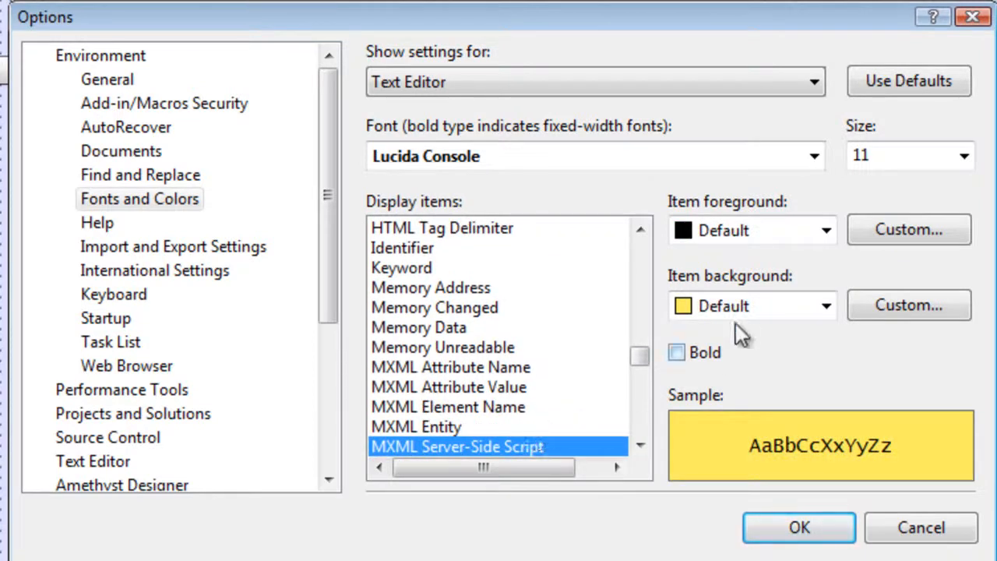
pyautogui.click(814, 86)
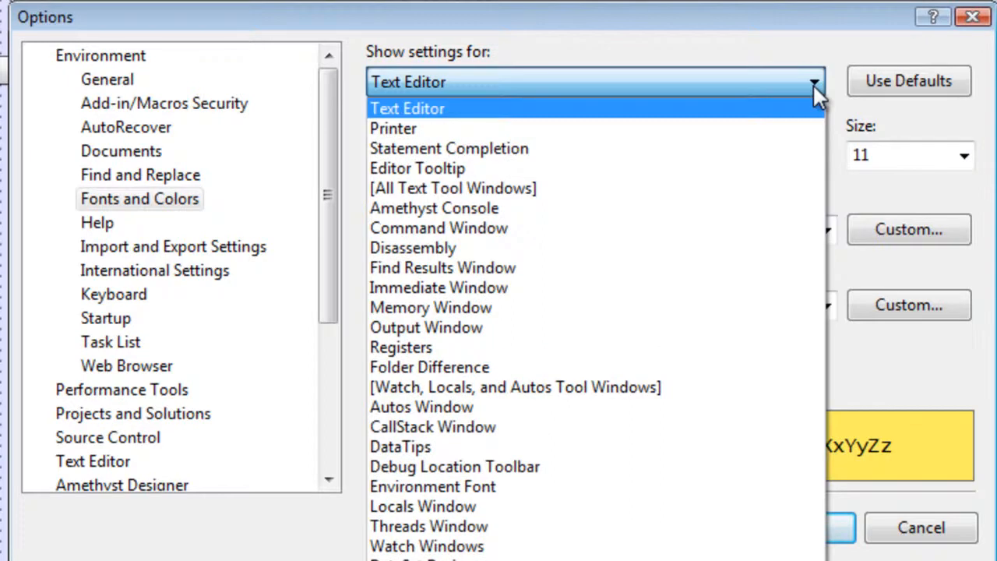
pyautogui.click(761, 209)
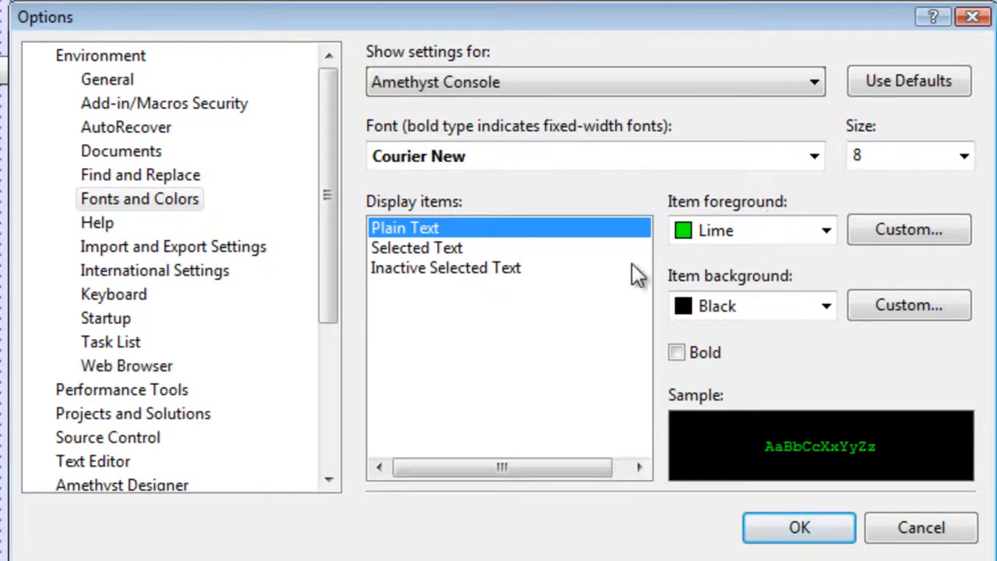
# Examine the Amethyst options for projects and solutions, covering the AIR launcher, component and MXML compilers, Flash Player and SDK path.
pyautogui.moveTo(331, 273); pyautogui.dragTo(335, 391)
pyautogui.click(132, 226)
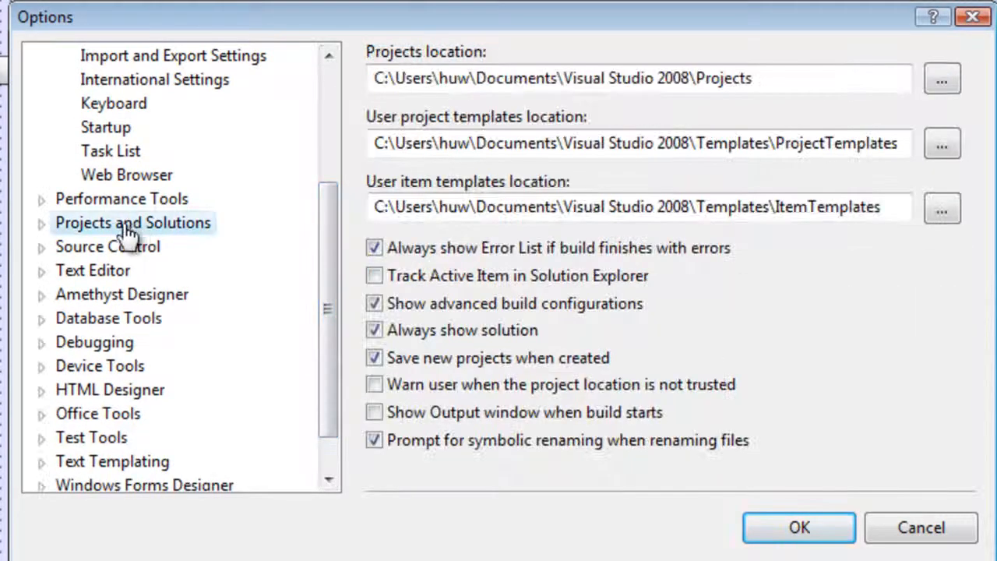
pyautogui.click(43, 225)
pyautogui.click(103, 273)
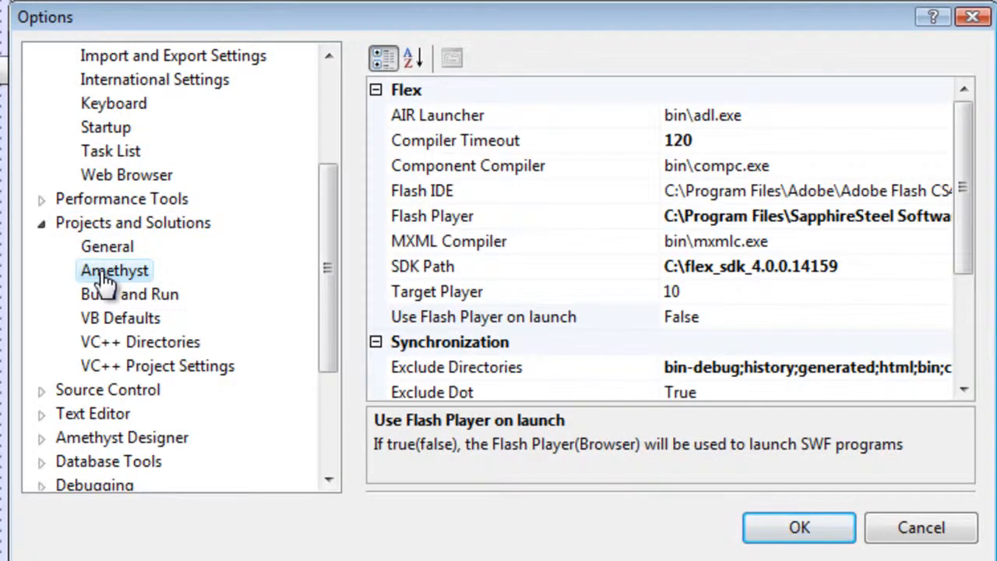
pyautogui.click(461, 125)
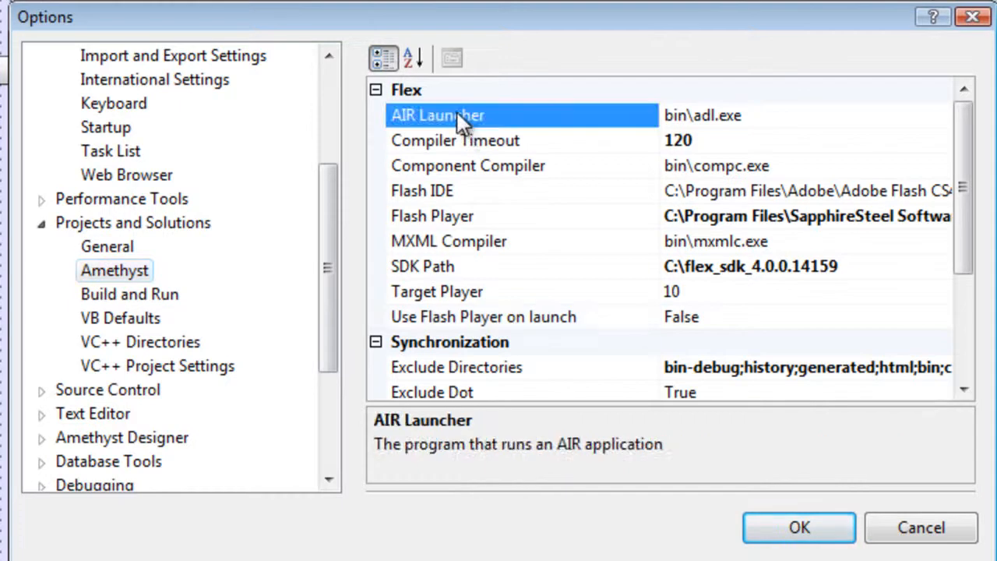
pyautogui.click(468, 167)
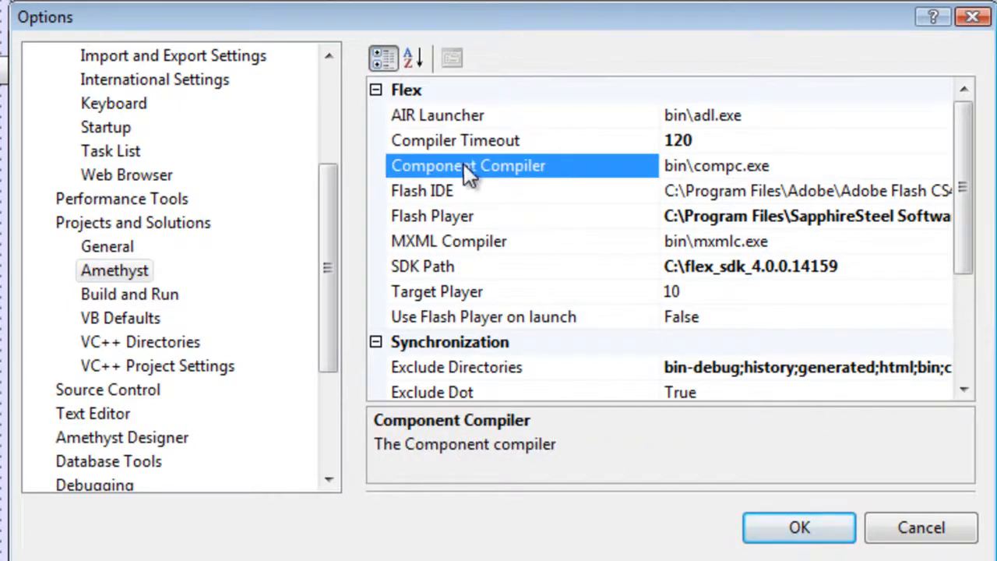
pyautogui.click(459, 241)
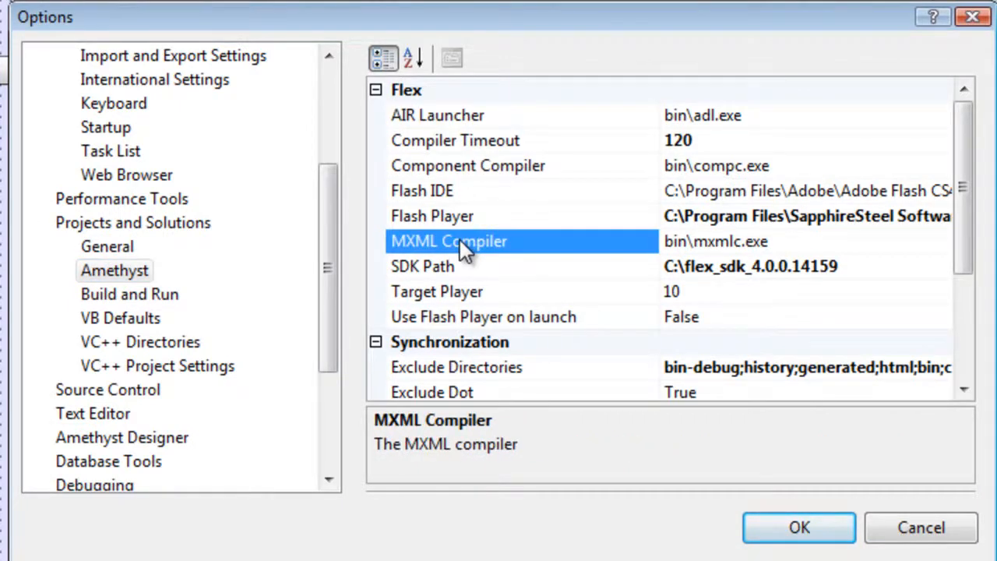
pyautogui.click(471, 217)
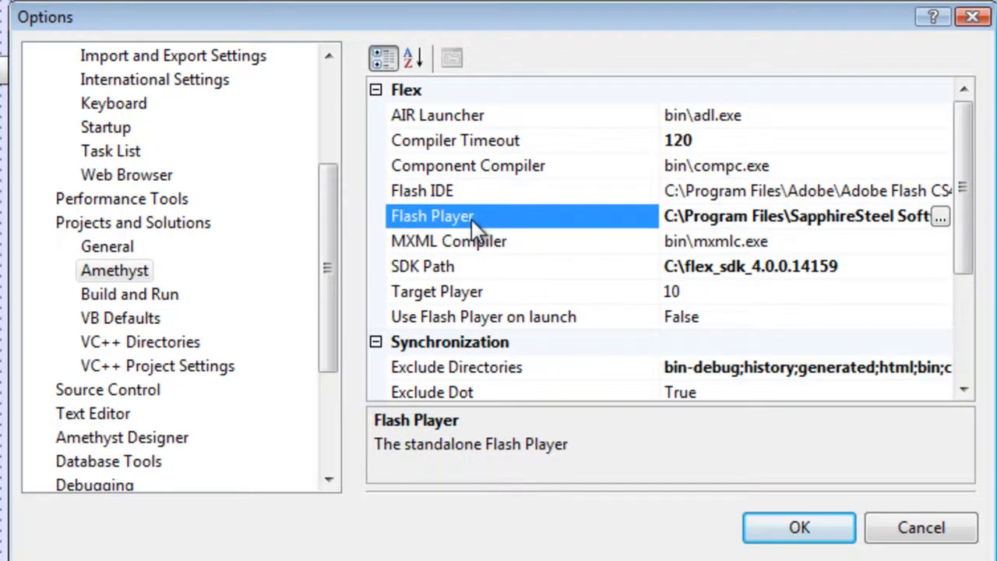
pyautogui.click(486, 267)
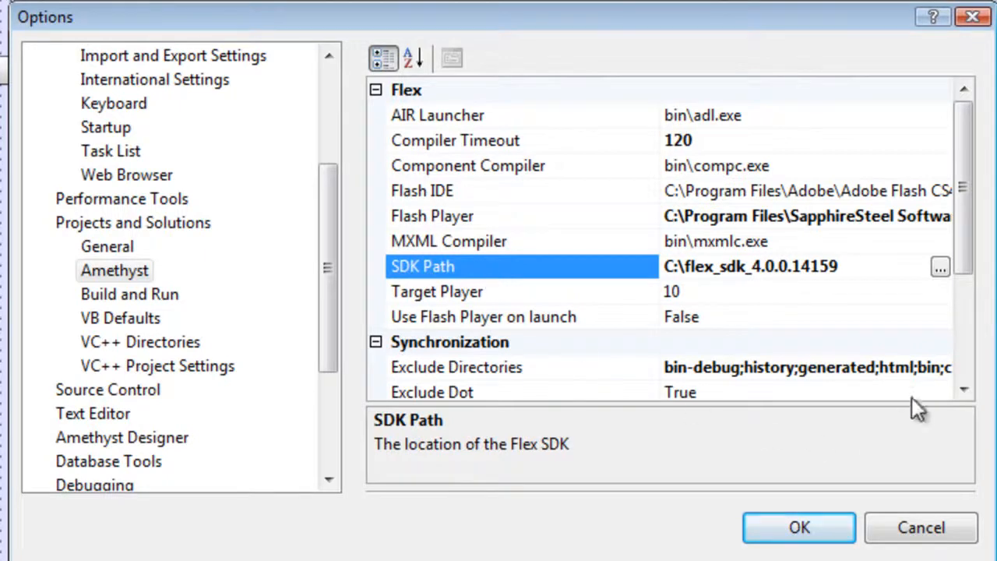
# Set the Amethyst option Use Flash Player on launch to True.
pyautogui.click(867, 316)
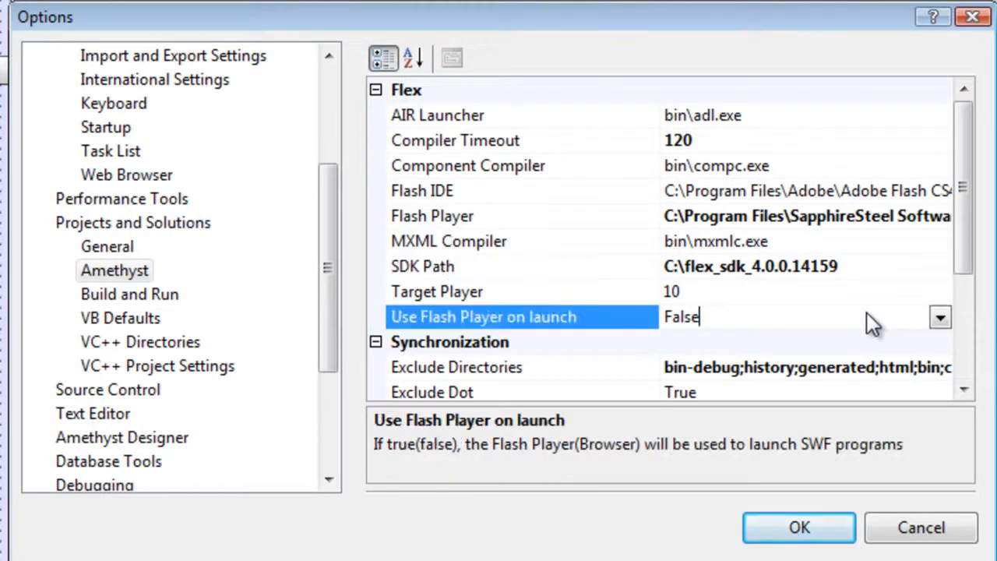
pyautogui.click(939, 318)
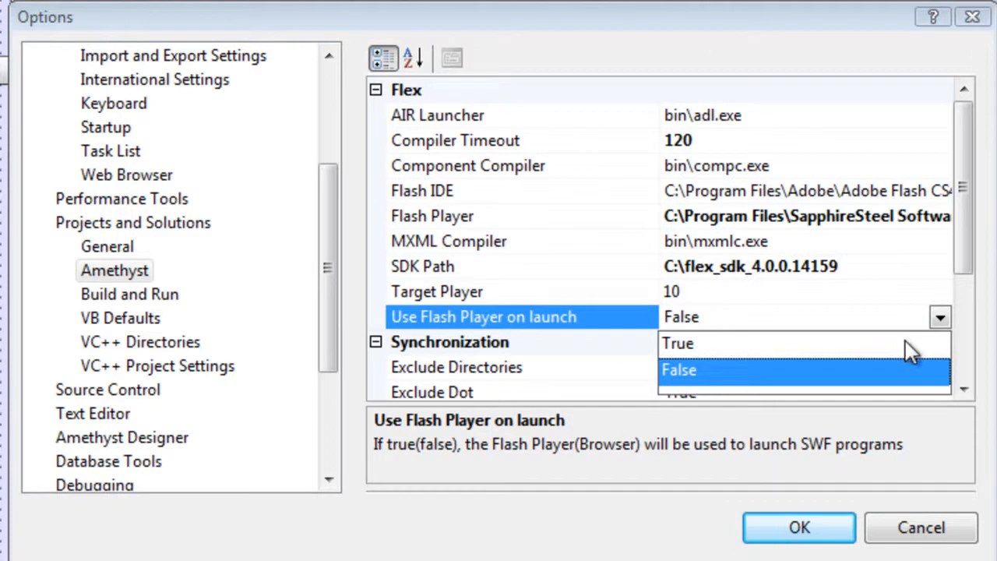
pyautogui.click(911, 347)
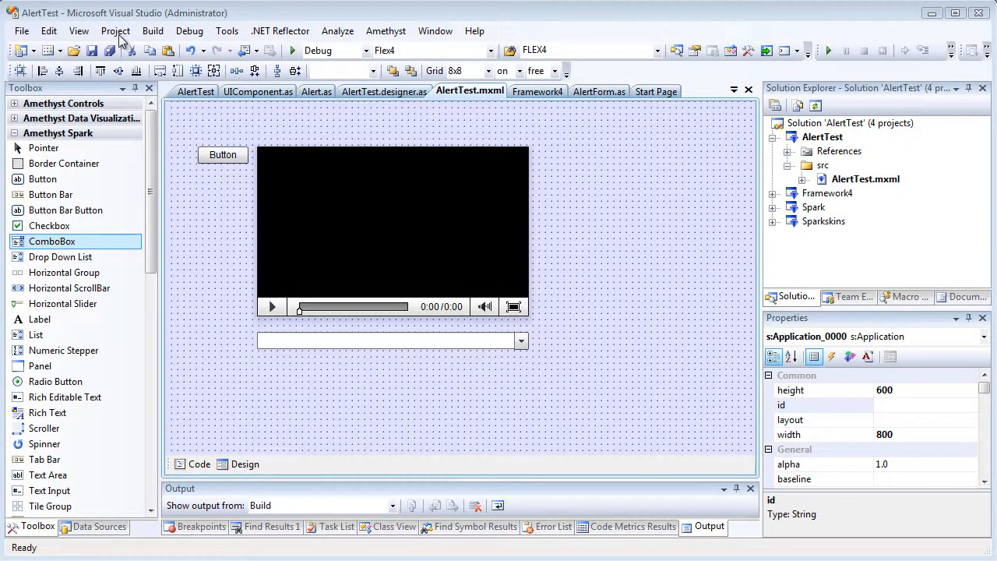
# Open the AlertTest project properties and review the available Flex SDKs without changing the selection.
pyautogui.click(120, 37)
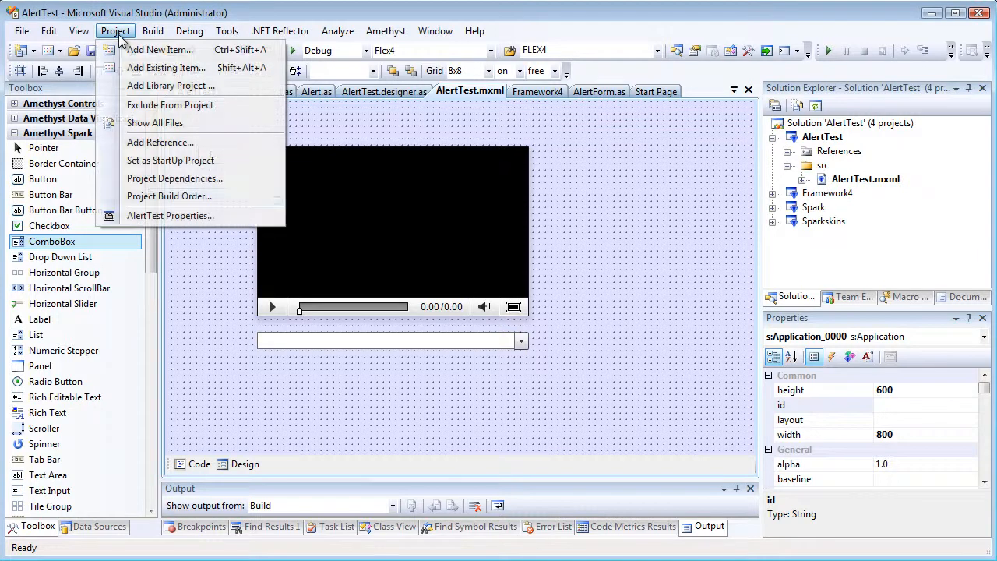
pyautogui.click(202, 217)
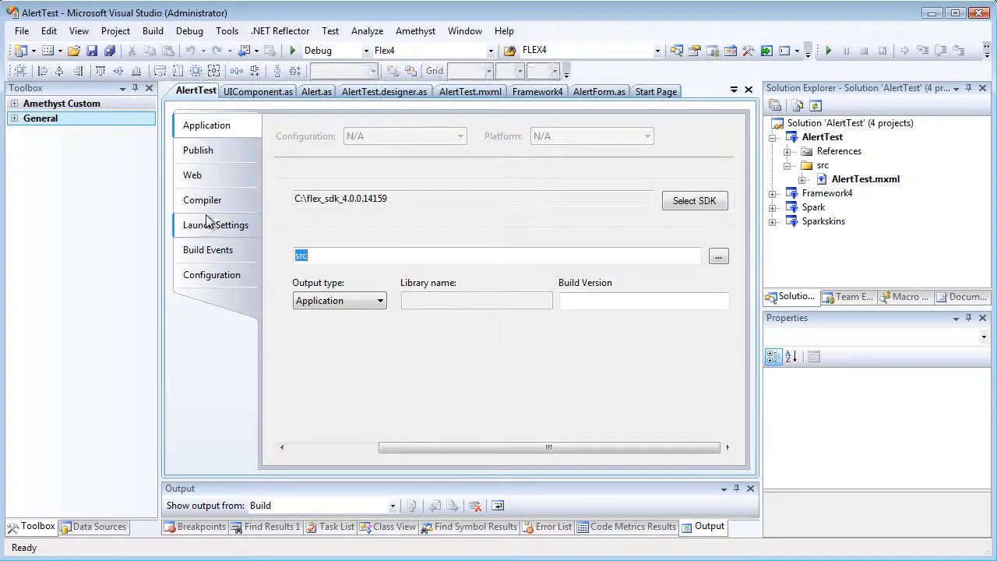
pyautogui.click(686, 206)
pyautogui.click(344, 98)
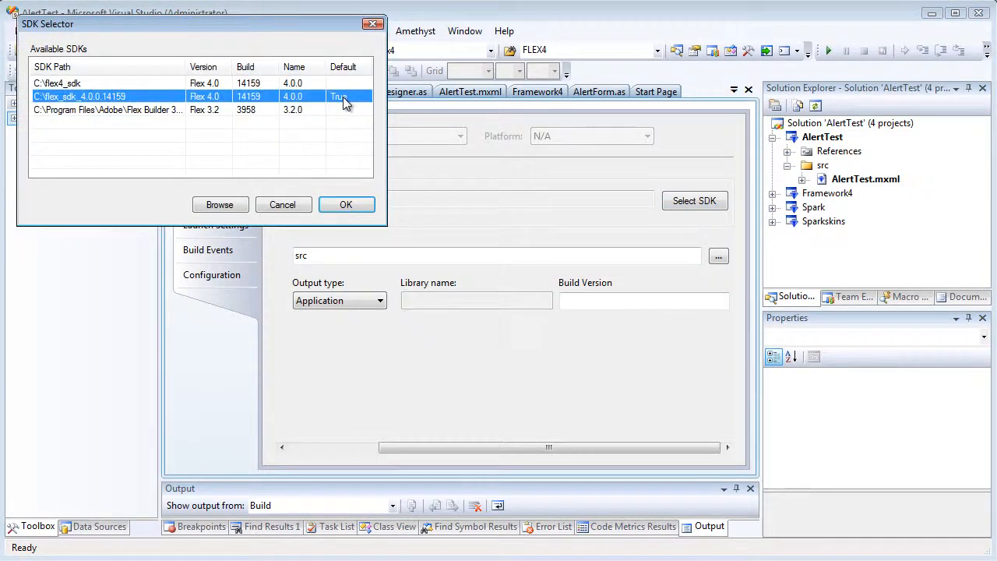
pyautogui.click(300, 205)
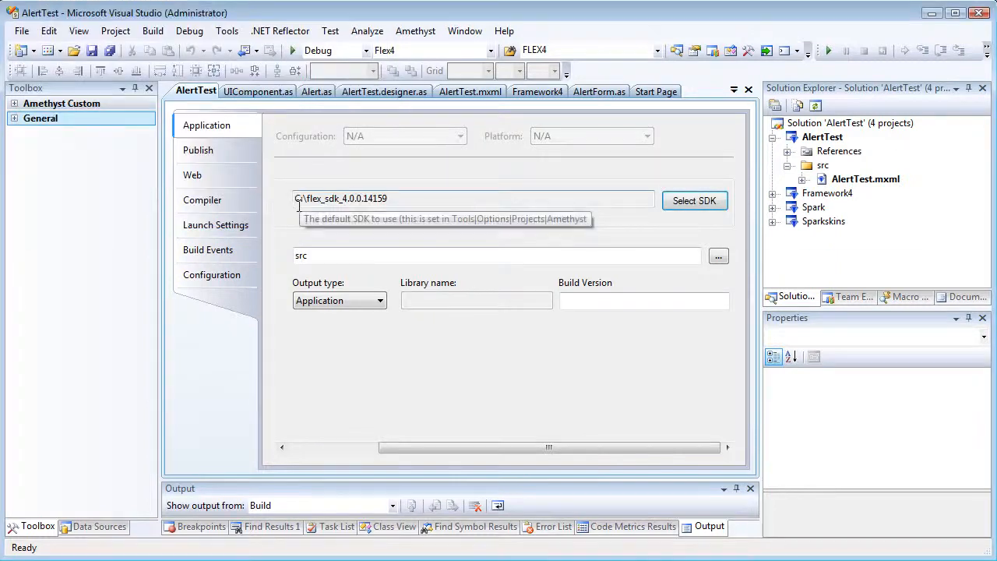
# Set the AlertTest project's launch settings to use the player instead of the browser.
pyautogui.click(232, 227)
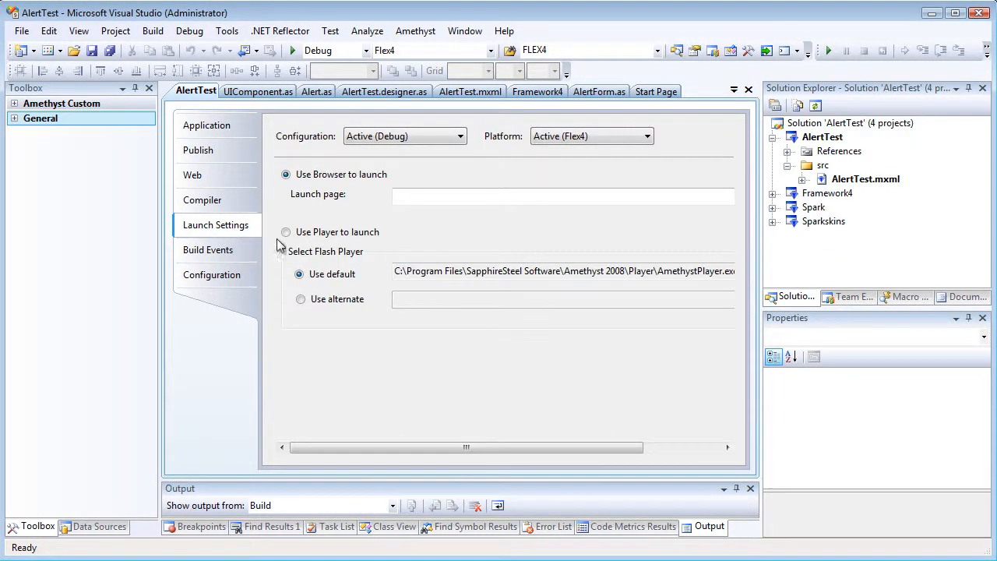
pyautogui.click(286, 232)
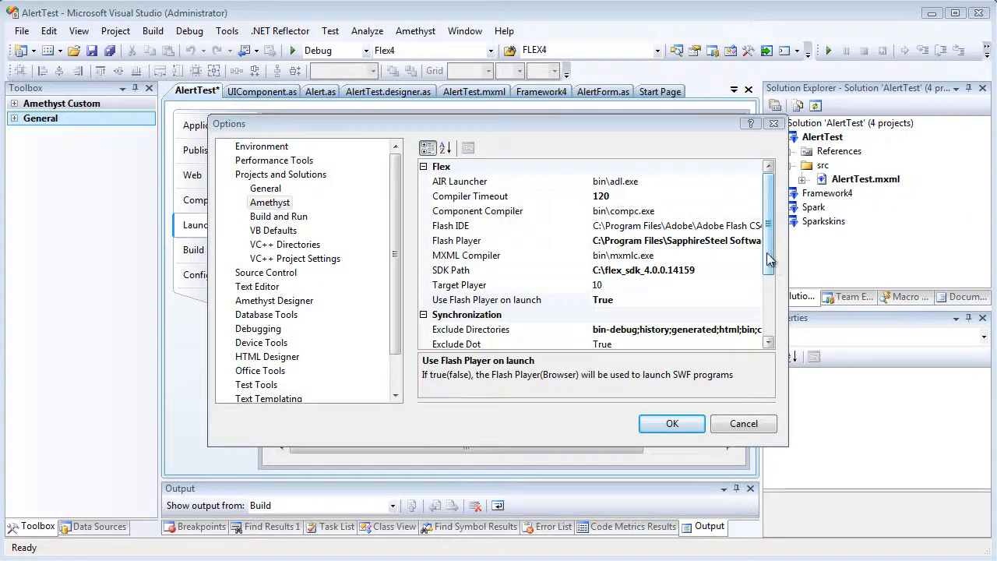
# Examine the Amethyst options for synchronization exclusions and for the primary and secondary web browsers.
pyautogui.scroll(-5, 768, 339)
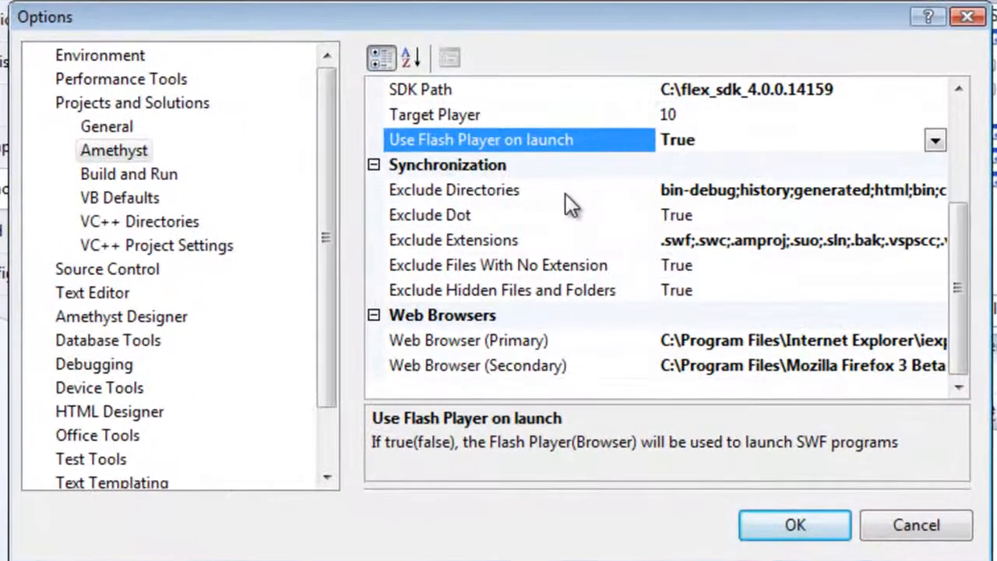
pyautogui.click(559, 202)
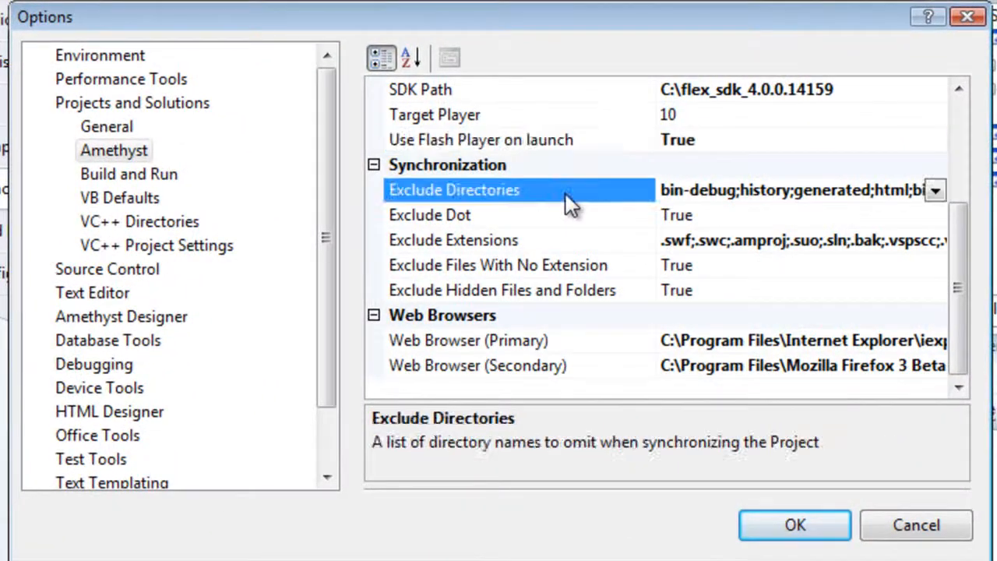
pyautogui.click(556, 240)
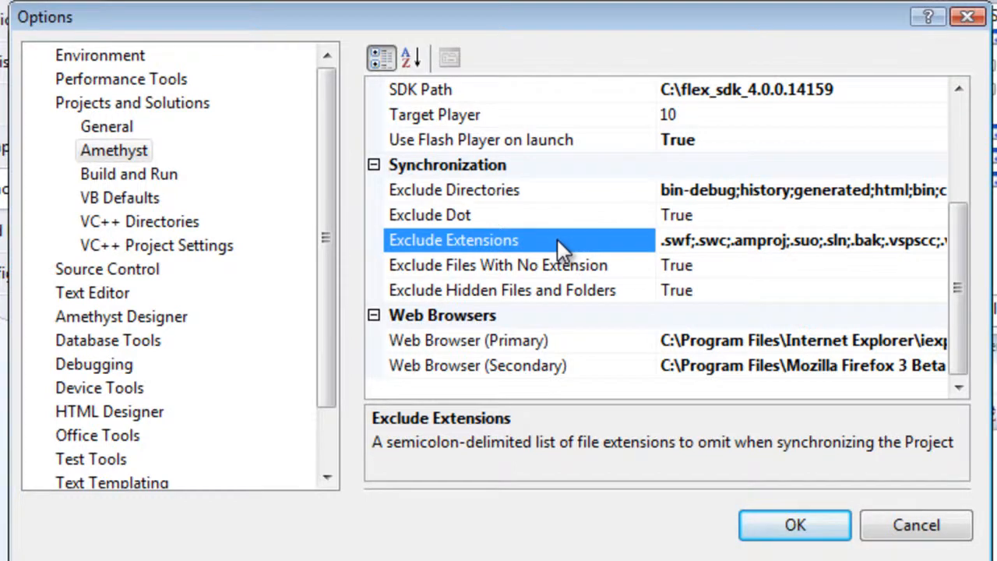
pyautogui.click(558, 342)
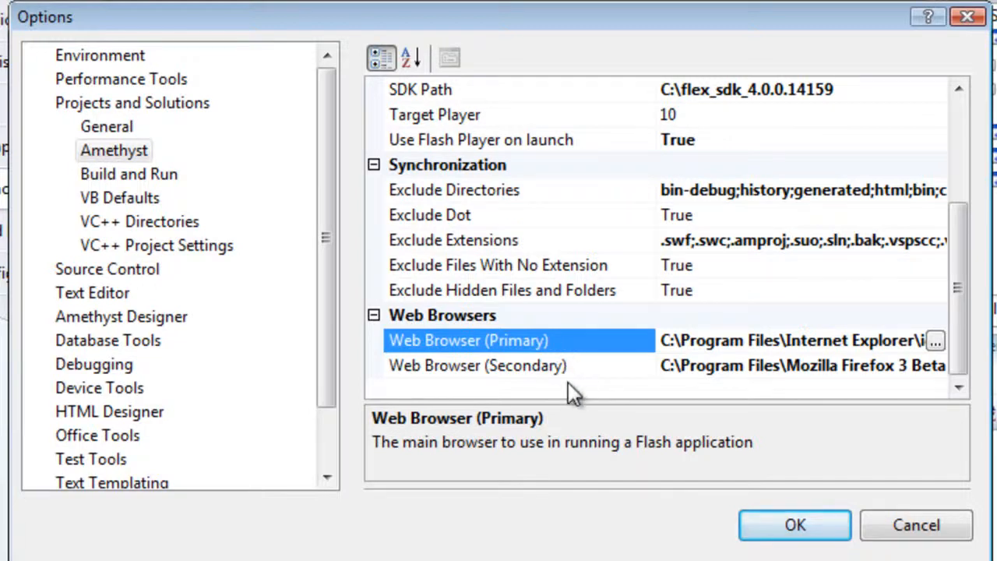
pyautogui.click(572, 374)
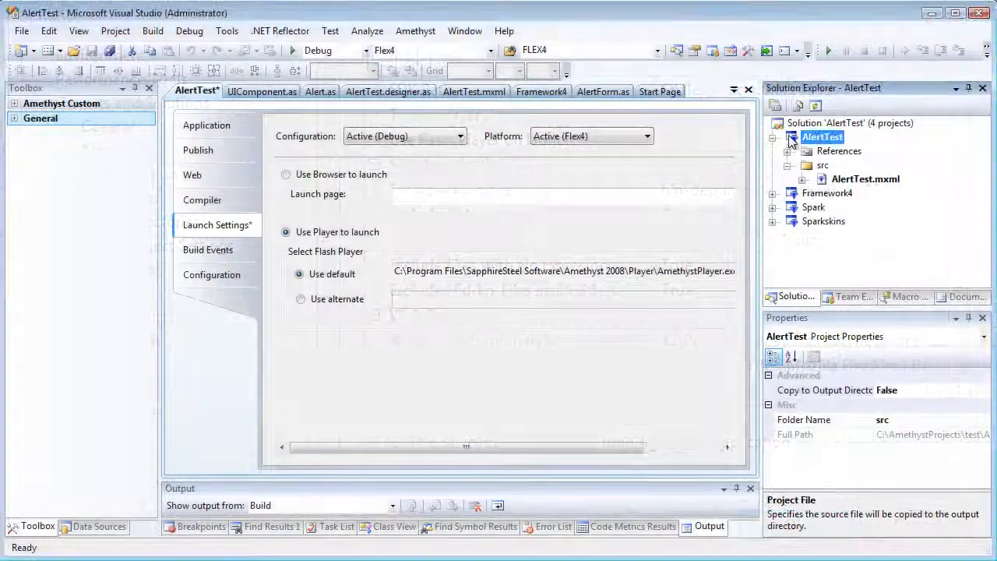
# Synchronize the AlertTest project with its folder on disk and select FileAddedOutsideAmethyst.as in the src folder.
pyautogui.rightClick(790, 139)
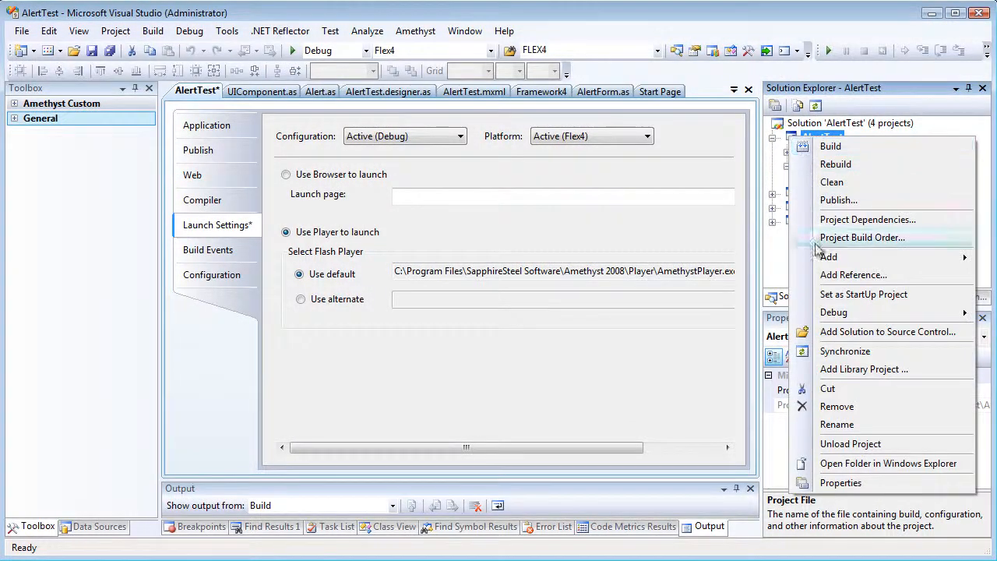
pyautogui.click(845, 351)
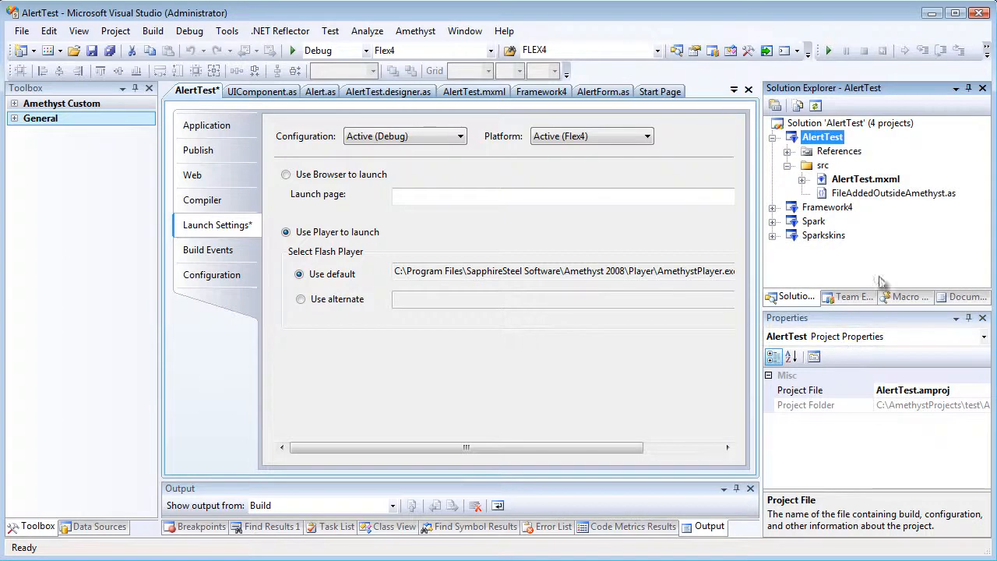
pyautogui.click(926, 192)
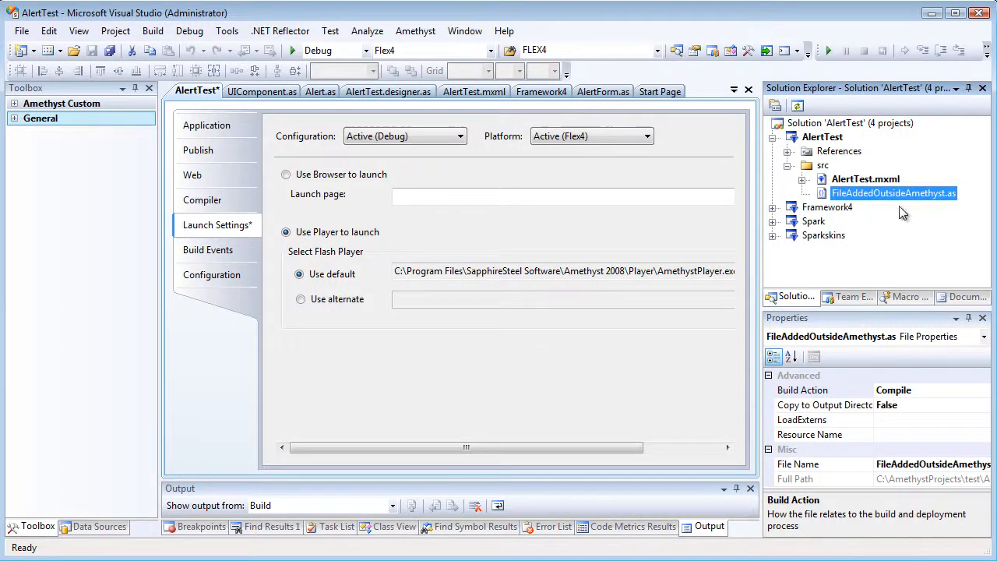
pyautogui.click(430, 34)
pyautogui.click(437, 51)
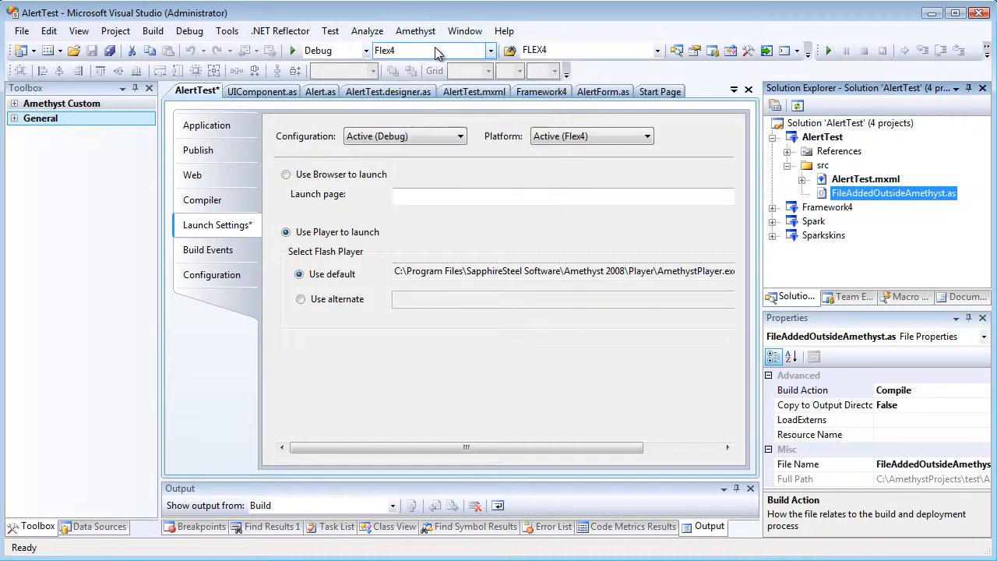
# Review the MXML text editor options for general settings, tabs, IntelliSense and miscellaneous auto-insert behaviour.
pyautogui.click(430, 34)
pyautogui.click(433, 49)
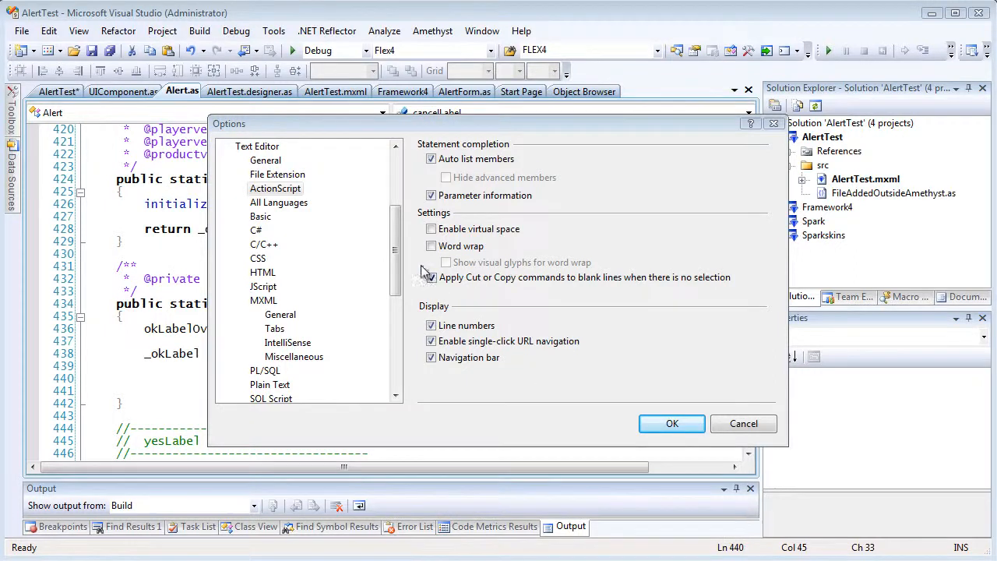
pyautogui.click(274, 304)
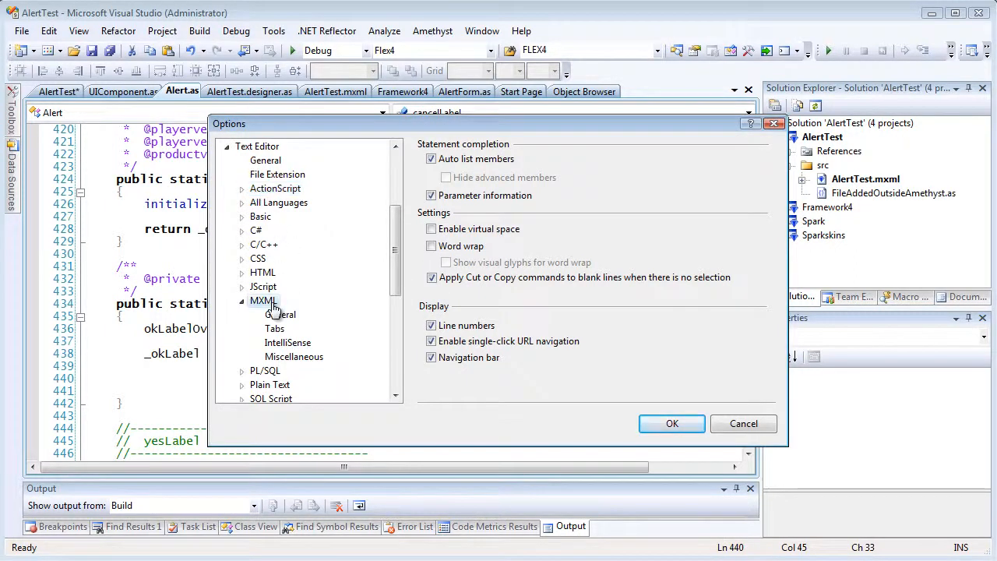
pyautogui.click(279, 316)
pyautogui.click(280, 328)
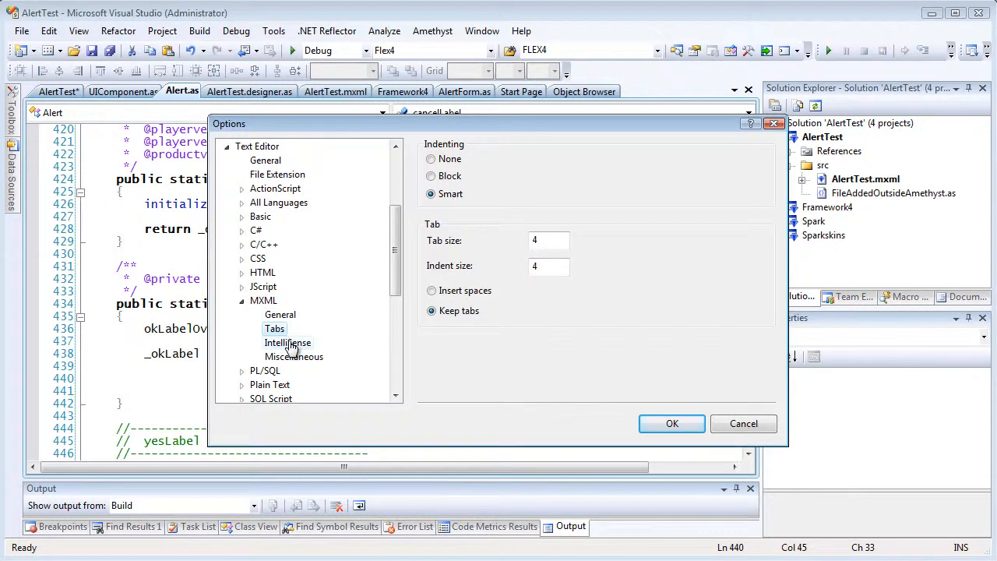
pyautogui.click(291, 345)
pyautogui.click(298, 358)
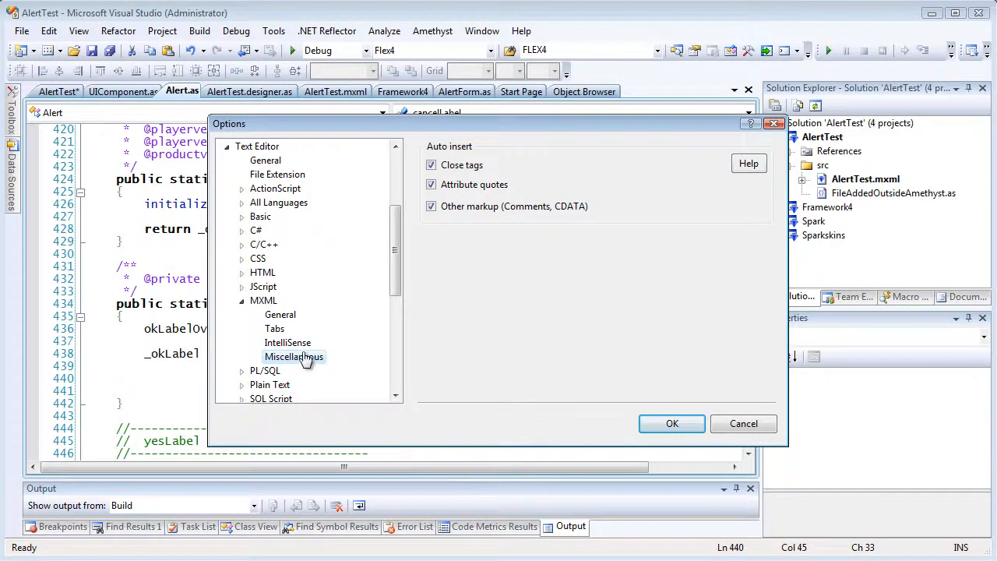
# Examine the advanced ActionScript editor options and the keyword colour command, declining to apply it.
pyautogui.click(240, 188)
pyautogui.click(274, 232)
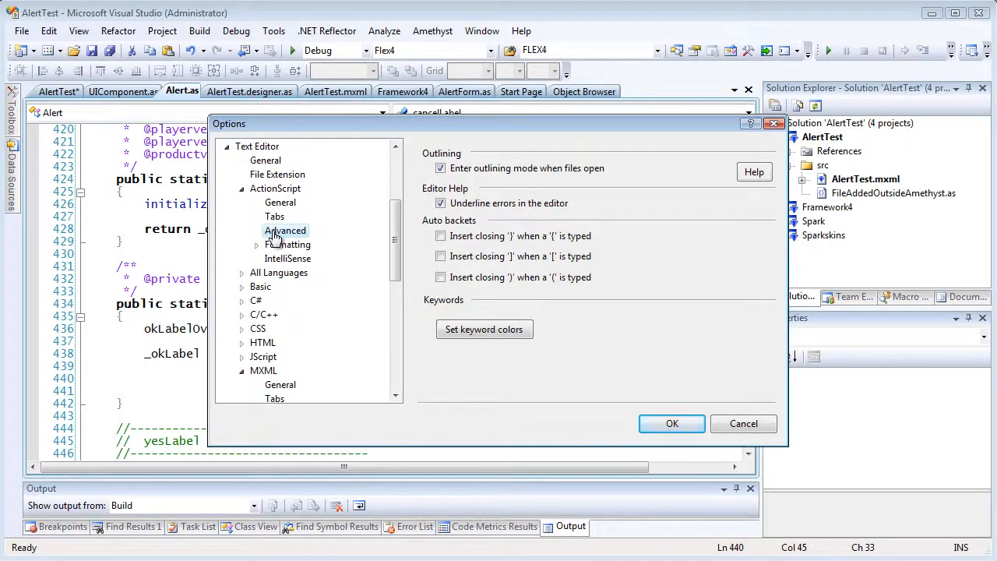
pyautogui.click(502, 339)
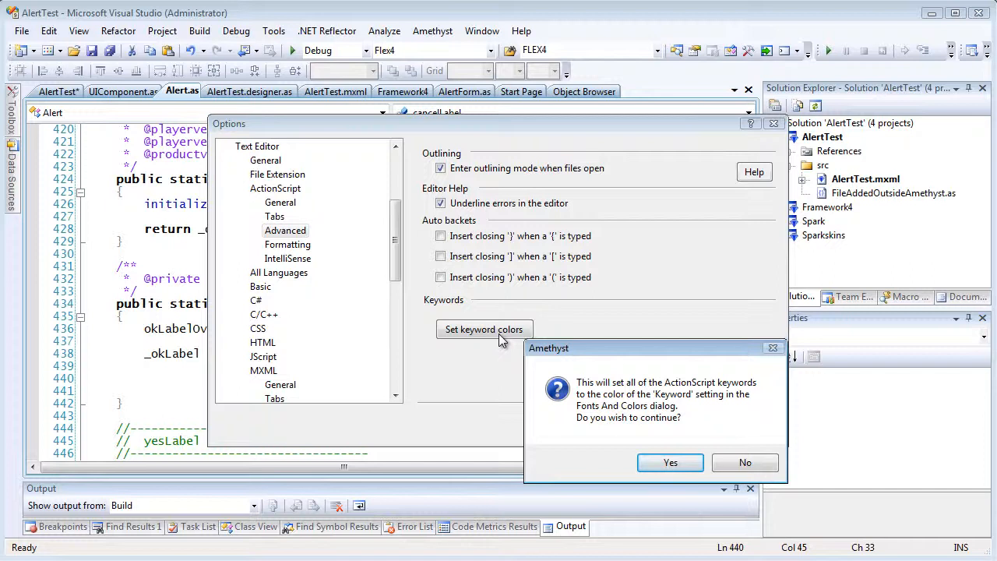
pyautogui.click(724, 465)
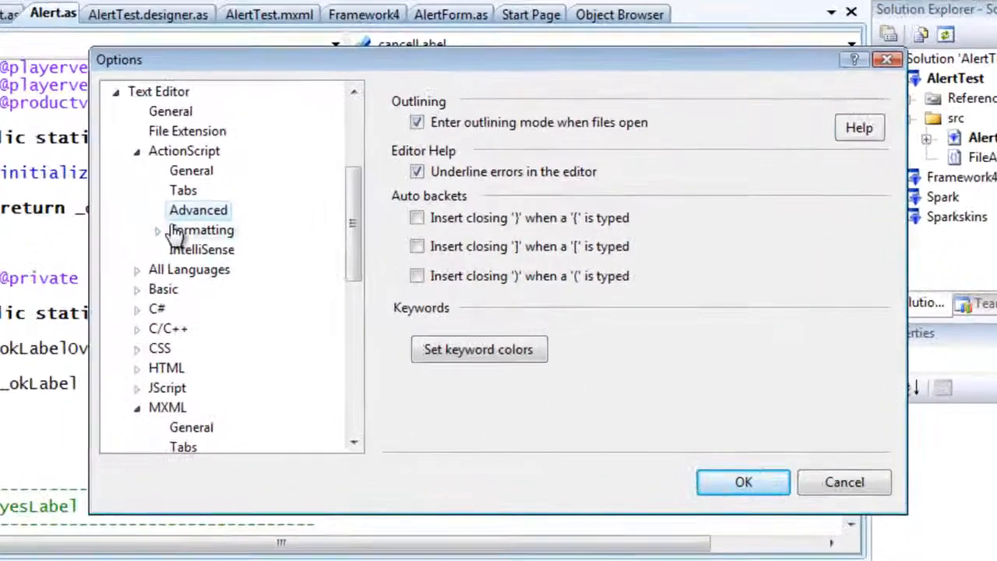
# Review the ActionScript formatting options for indentation, newlines, spacing and wrapping, and try out the Indent case contents setting.
pyautogui.click(216, 238)
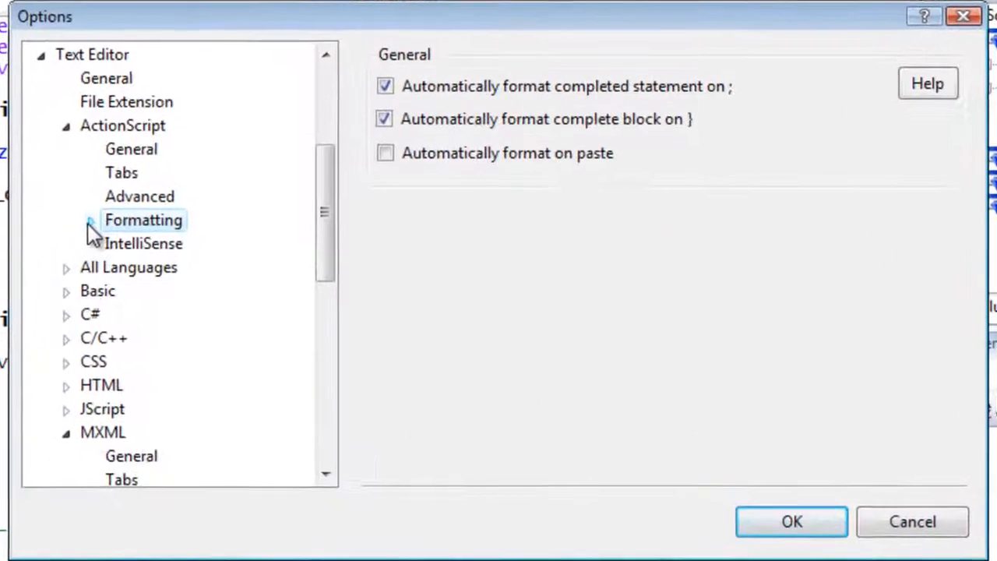
pyautogui.click(202, 238)
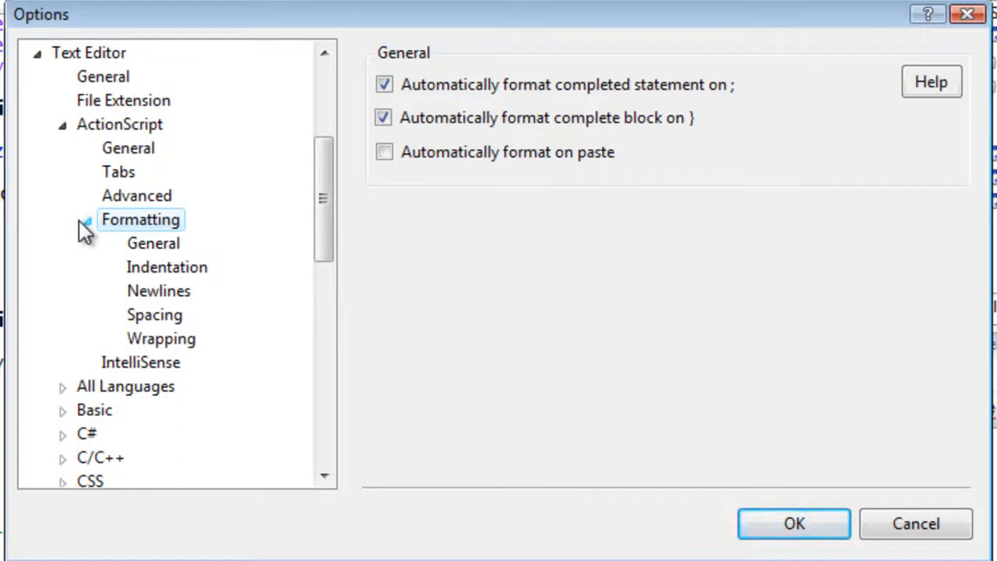
pyautogui.click(172, 272)
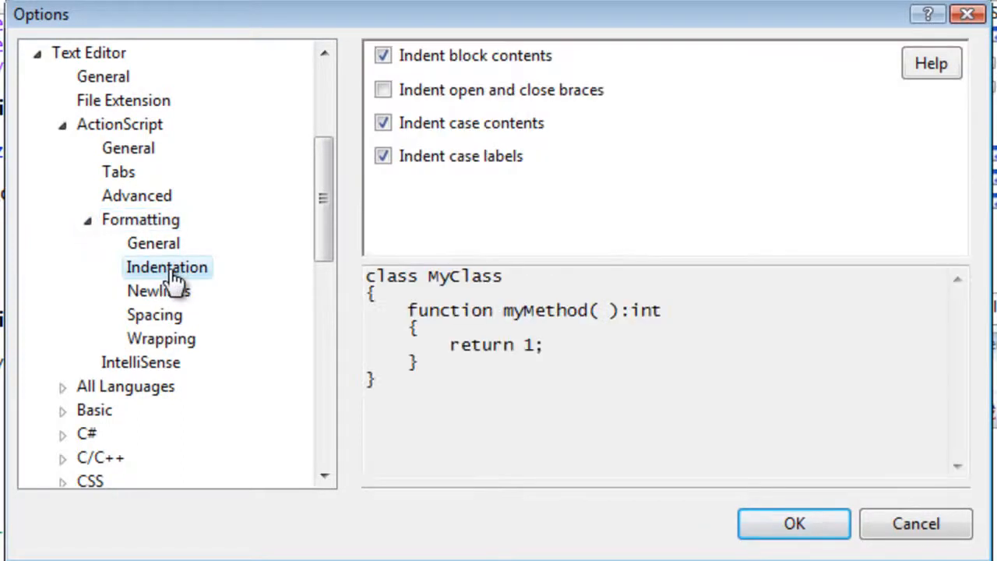
pyautogui.click(166, 299)
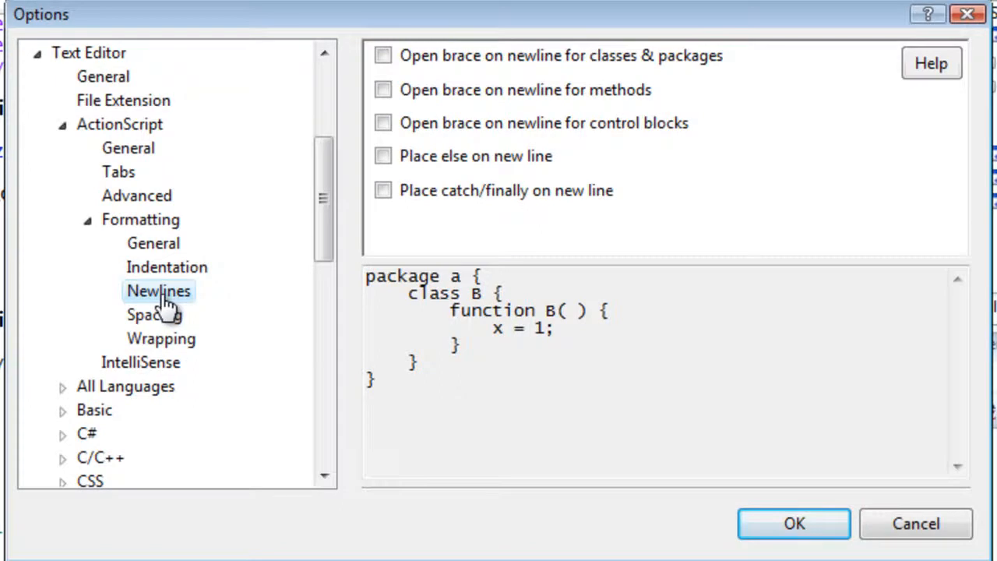
pyautogui.click(163, 318)
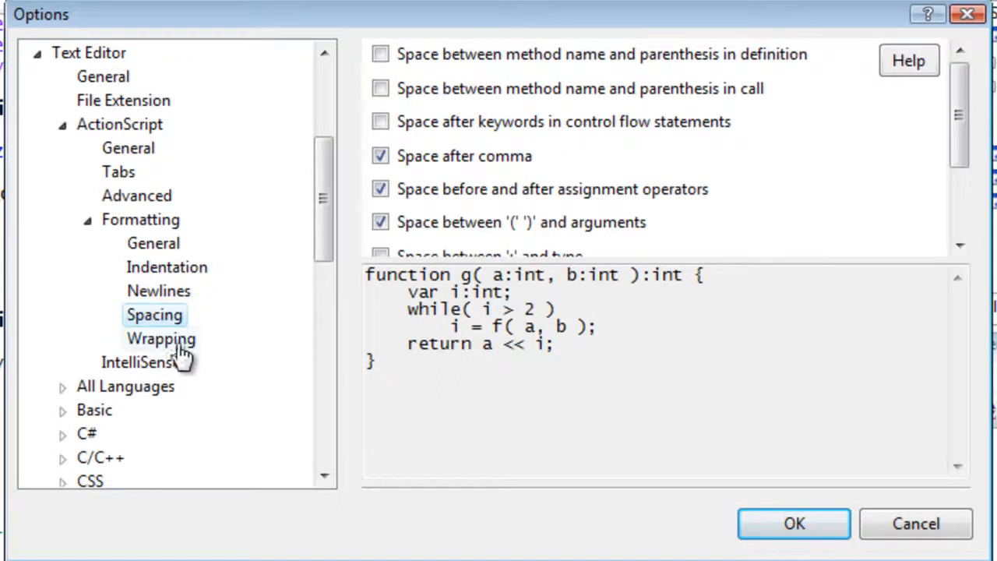
pyautogui.click(185, 347)
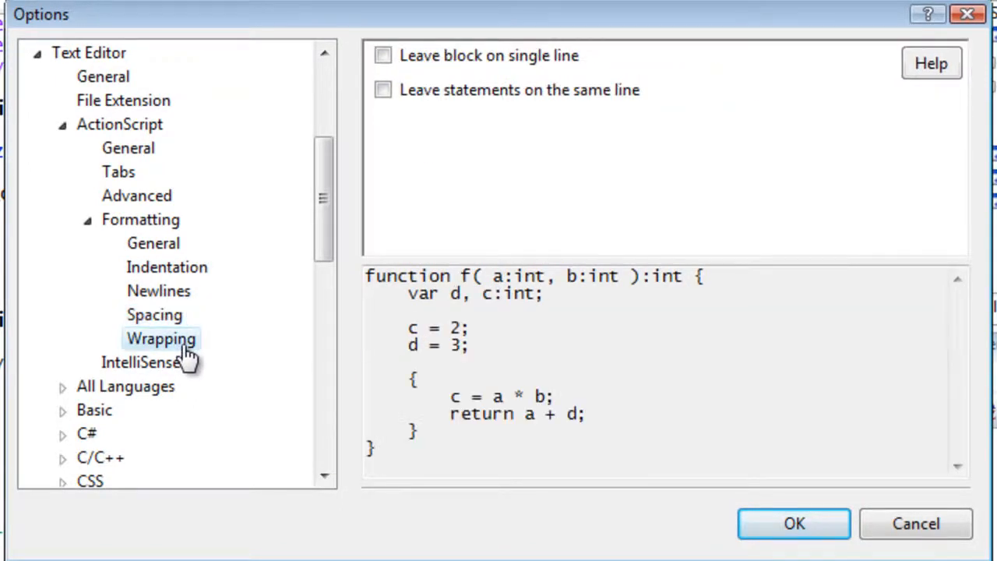
pyautogui.click(184, 282)
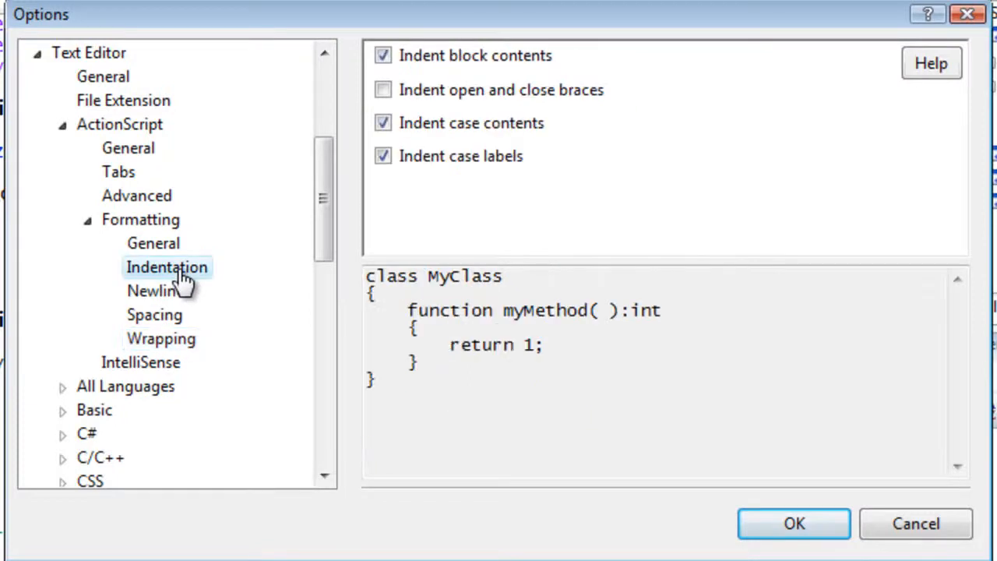
pyautogui.click(407, 125)
pyautogui.click(408, 125)
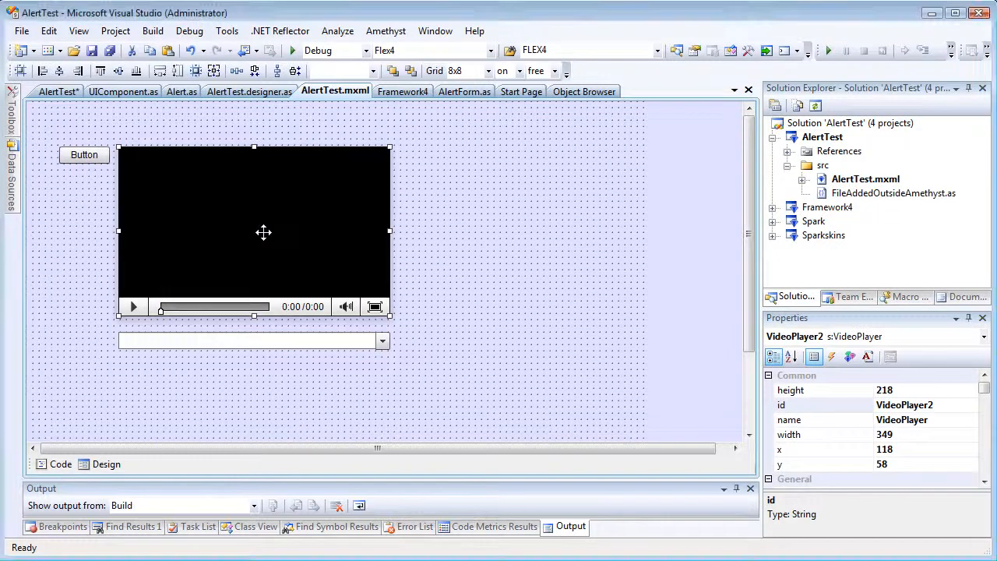
# Move the video player in the AlertTest.mxml design to x 122, y 59 and set the layout grid to 12x12.
pyautogui.moveTo(263, 232)
pyautogui.mouseDown()
pyautogui.moveTo(311, 234)
pyautogui.moveTo(265, 233)
pyautogui.mouseUp()
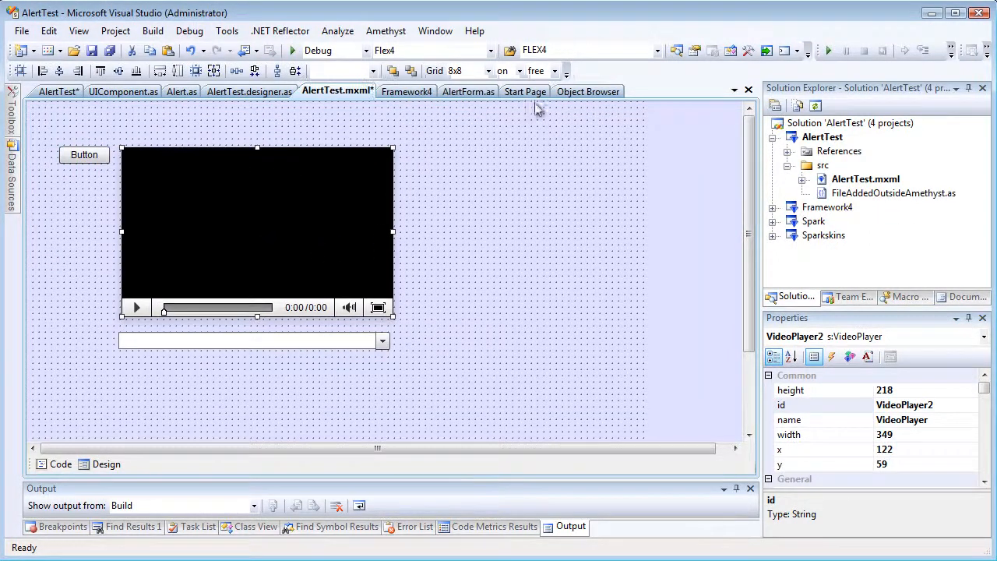
pyautogui.click(487, 72)
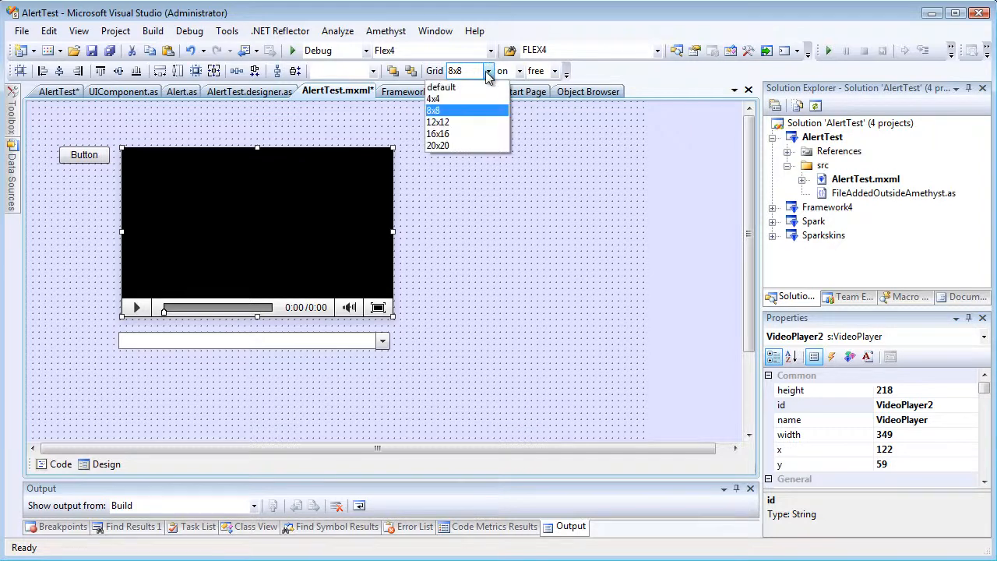
pyautogui.click(483, 122)
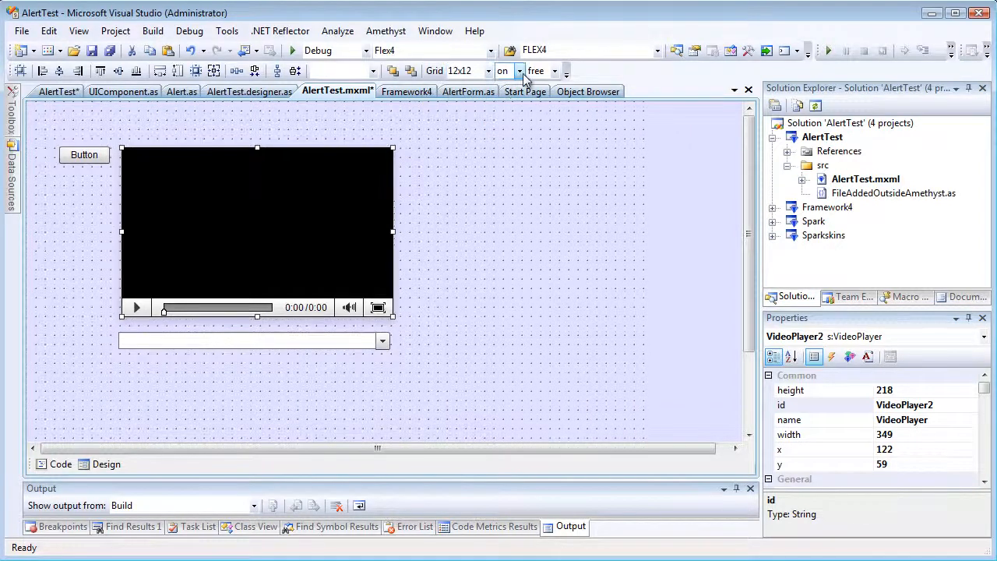
# Switch the layout grid of the AlertTest.mxml design off and back on.
pyautogui.click(519, 71)
pyautogui.click(510, 95)
pyautogui.click(519, 71)
pyautogui.click(513, 82)
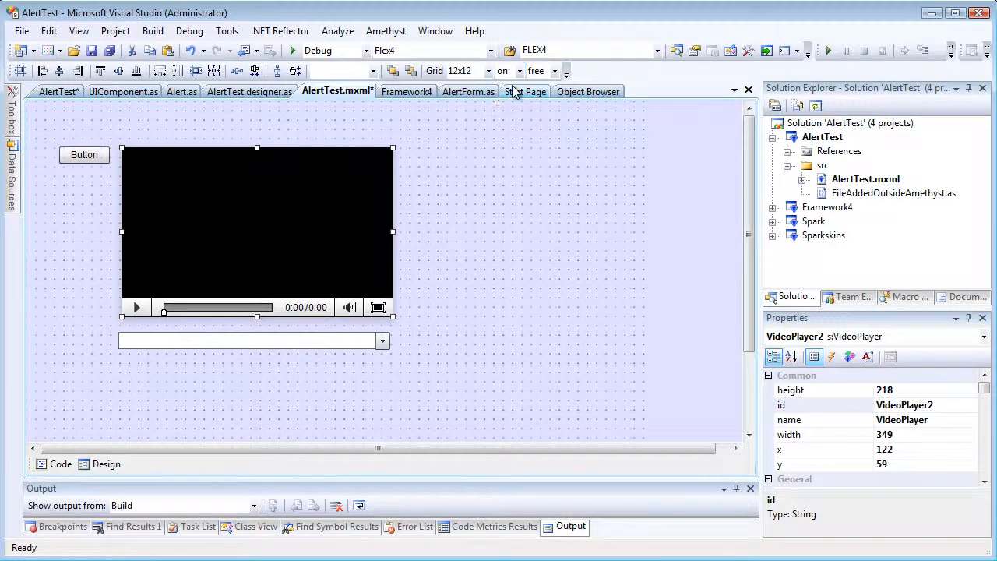
# Open the Amethyst Designer options and examine the keyboard settings for the small and large move increments.
pyautogui.click(227, 31)
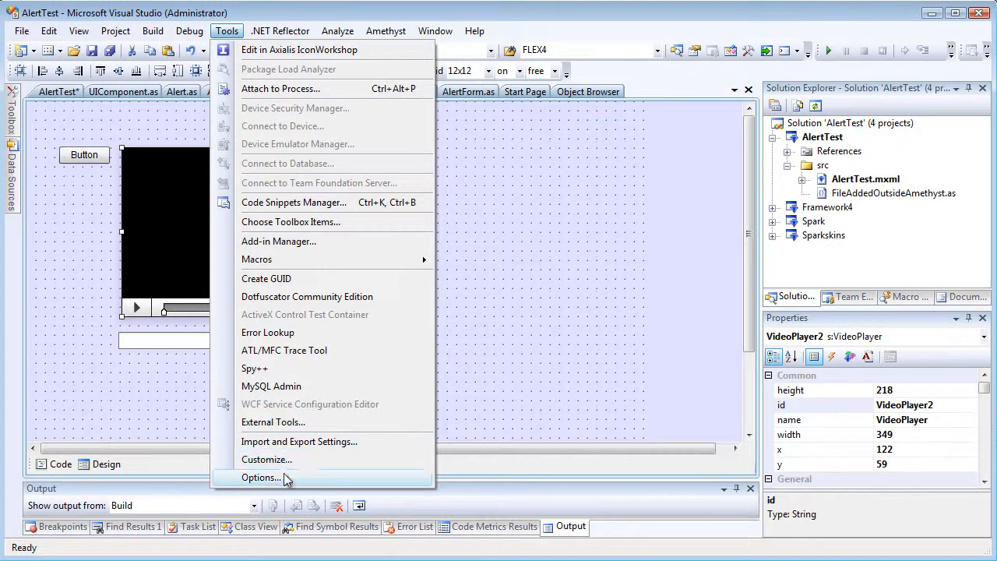
pyautogui.click(261, 477)
pyautogui.click(294, 222)
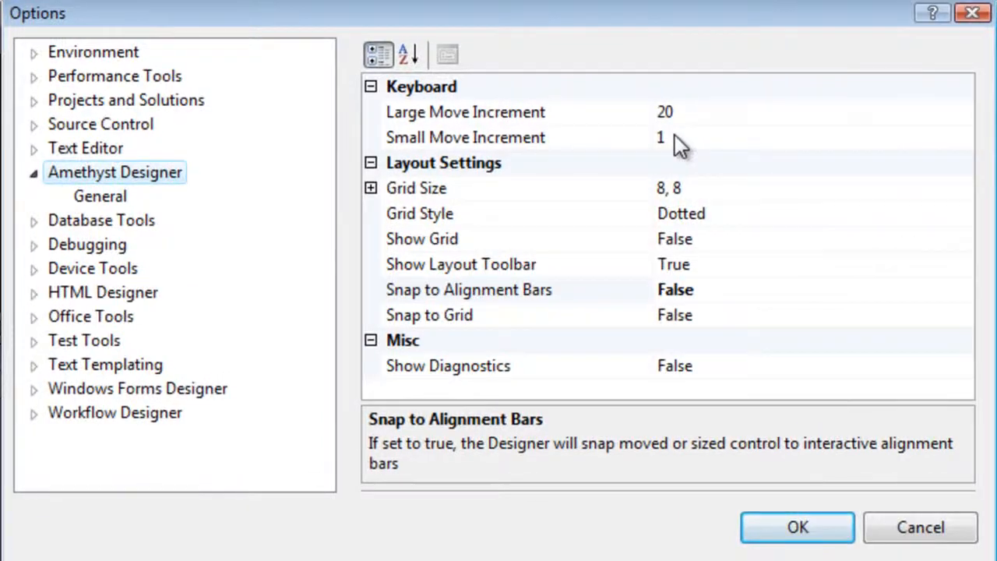
pyautogui.click(675, 137)
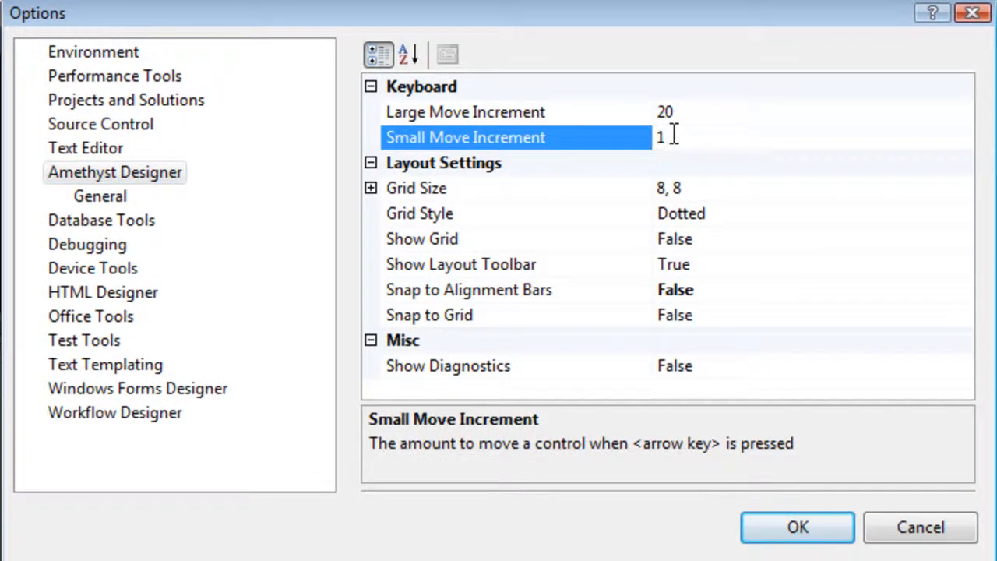
pyautogui.click(703, 108)
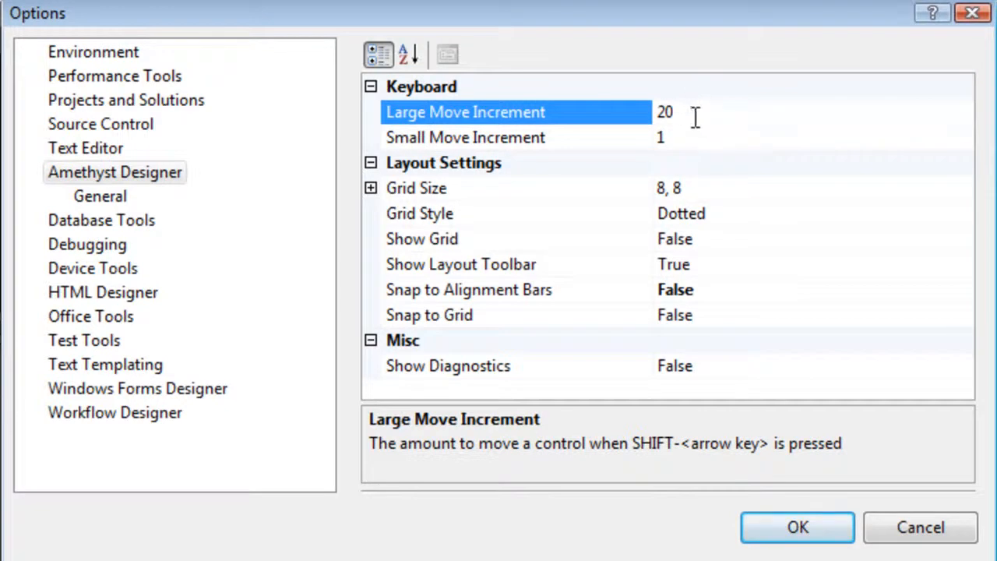
# Examine the Amethyst Designer layout settings for grid width and height, grid style and grid visibility.
pyautogui.click(371, 189)
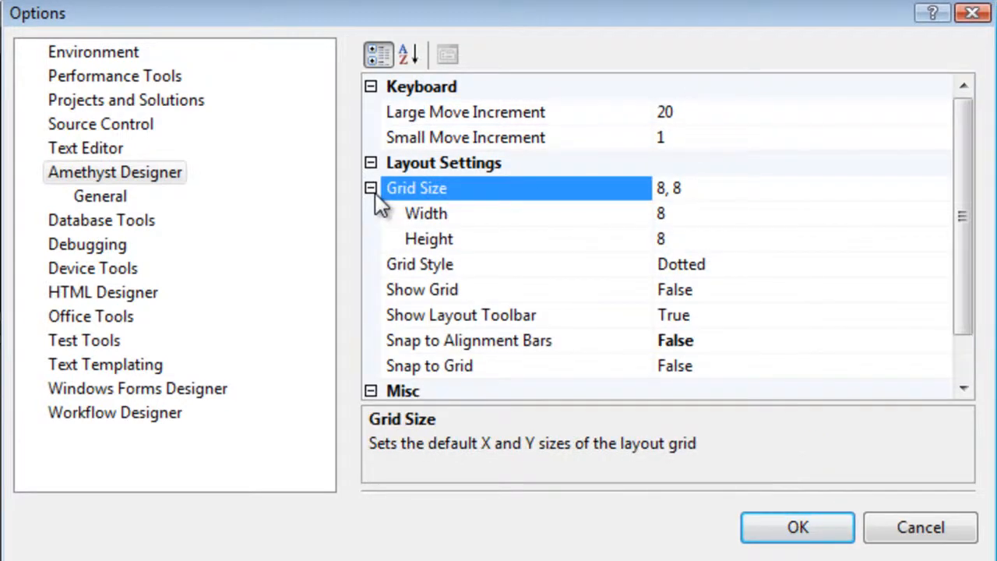
pyautogui.click(696, 217)
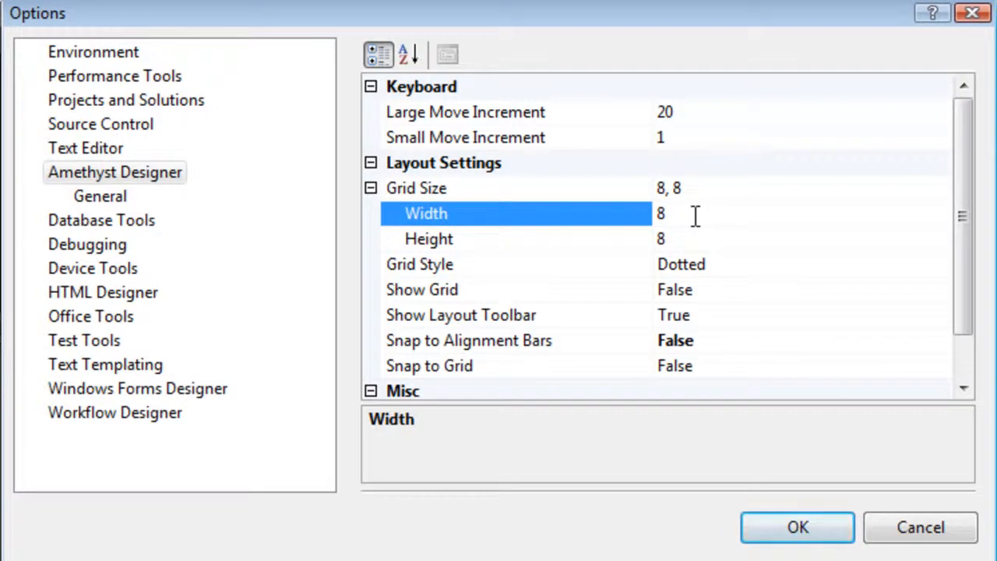
pyautogui.click(795, 264)
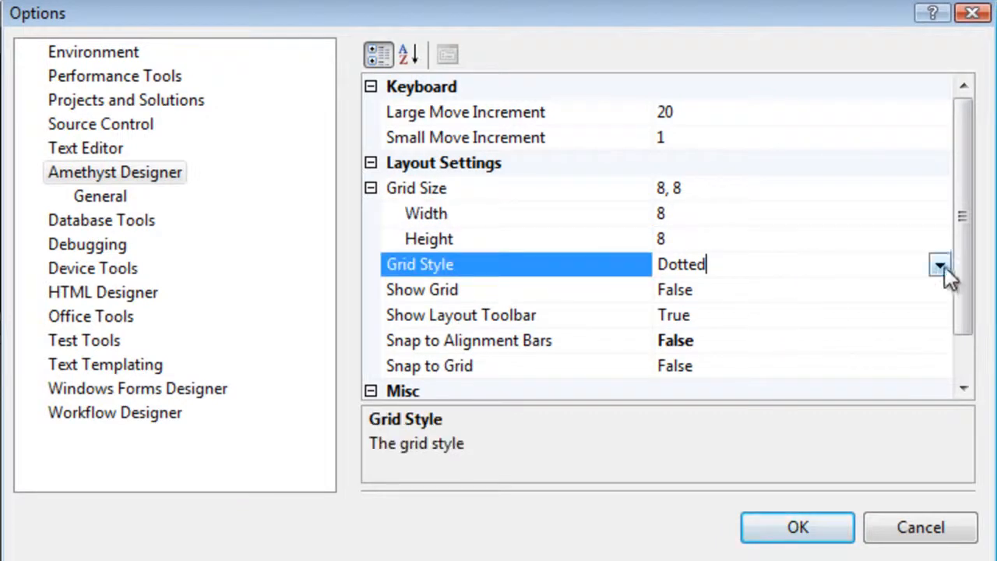
pyautogui.click(940, 267)
pyautogui.click(940, 267)
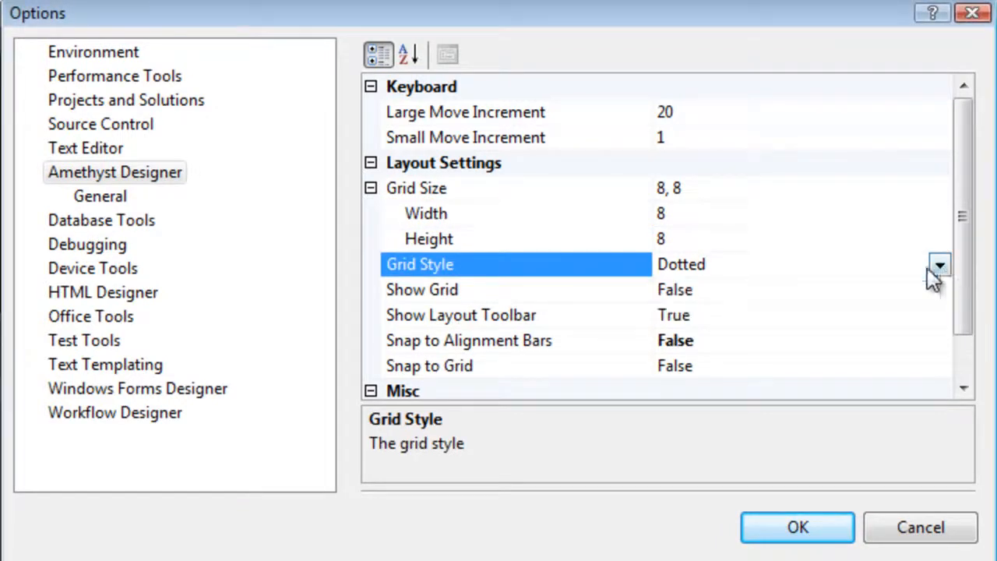
pyautogui.doubleClick(839, 299)
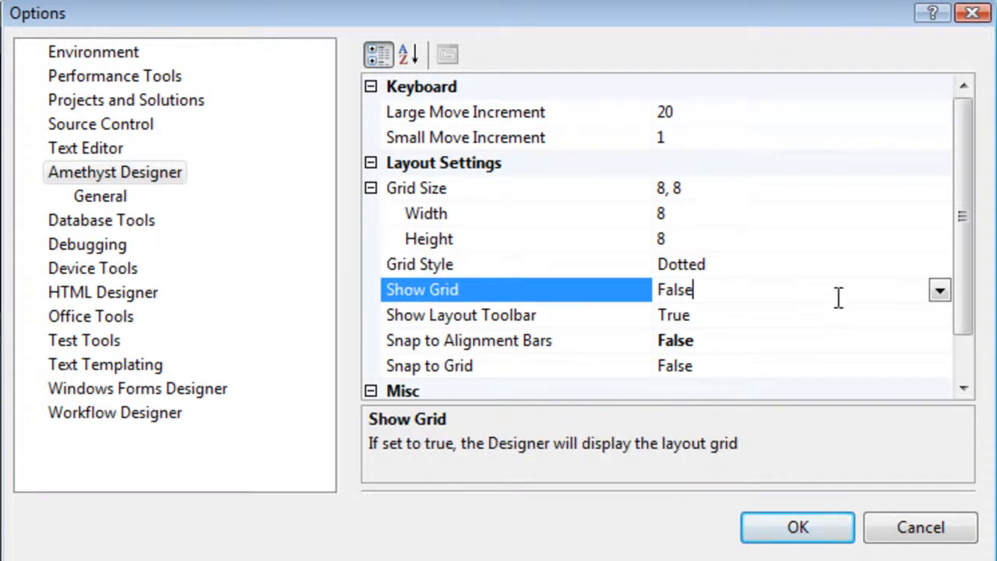
pyautogui.doubleClick(838, 300)
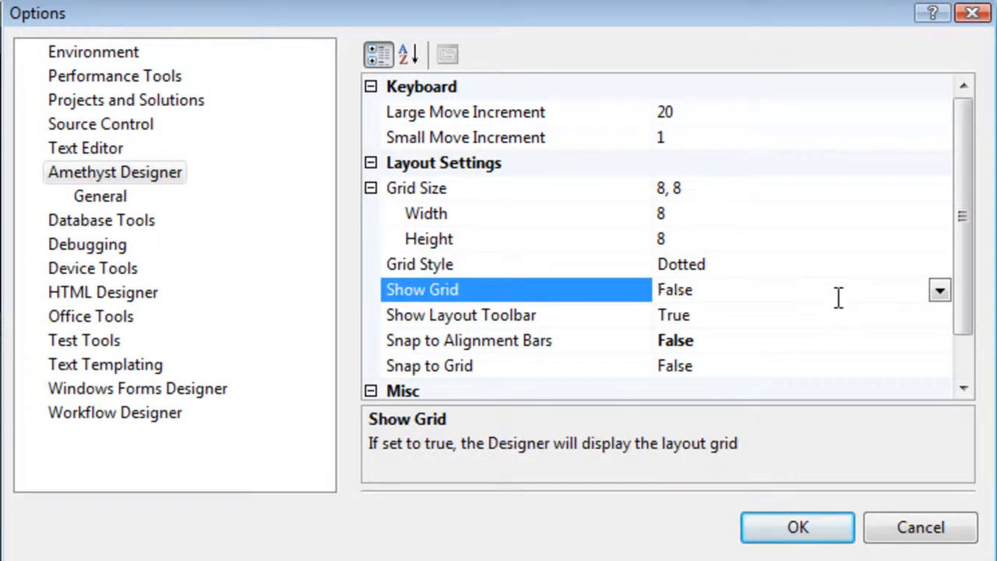
# Try toggling Snap to Grid in the designer layout settings, and set Snap to Alignment Bars to True.
pyautogui.click(758, 360)
pyautogui.doubleClick(758, 360)
pyautogui.doubleClick(759, 360)
pyautogui.doubleClick(749, 339)
pyautogui.doubleClick(749, 339)
pyautogui.doubleClick(749, 337)
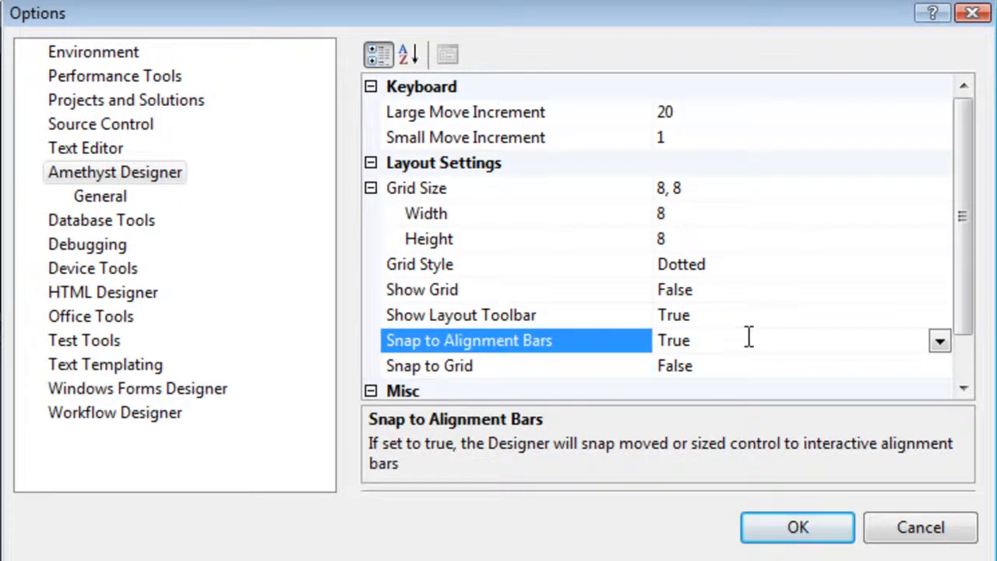